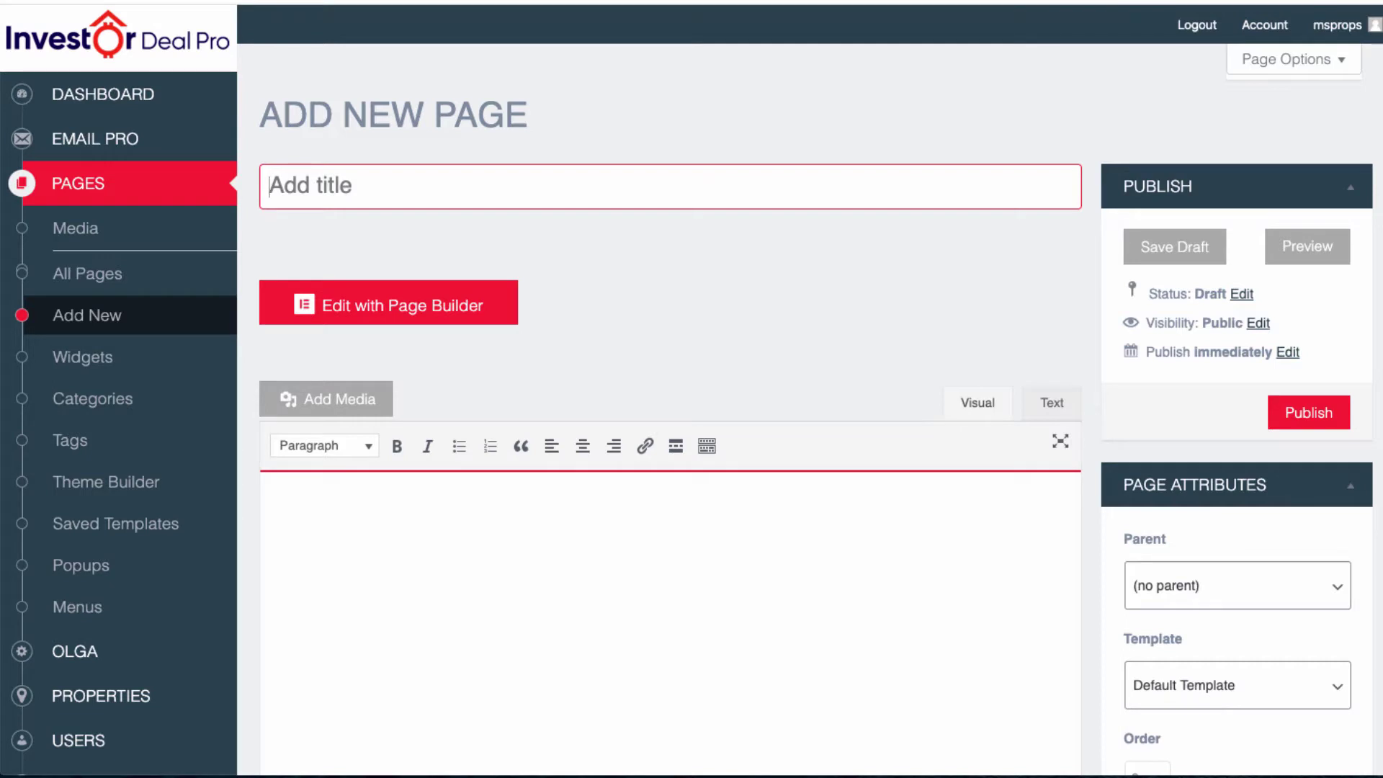
- Title the new page "Test Page" and open it for editing in the Page Builder
{"action": "type", "text": "Test"}
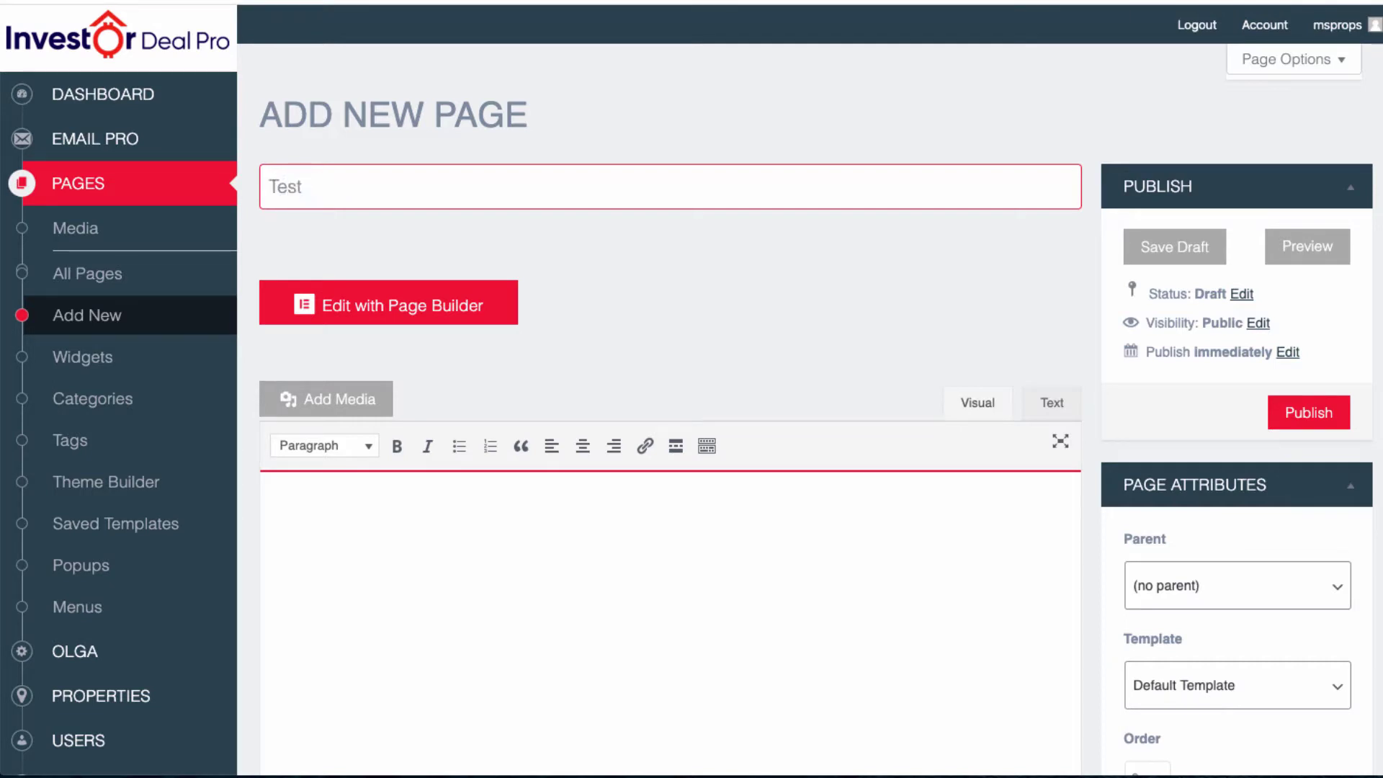
{"action": "type", "text": " Page"}
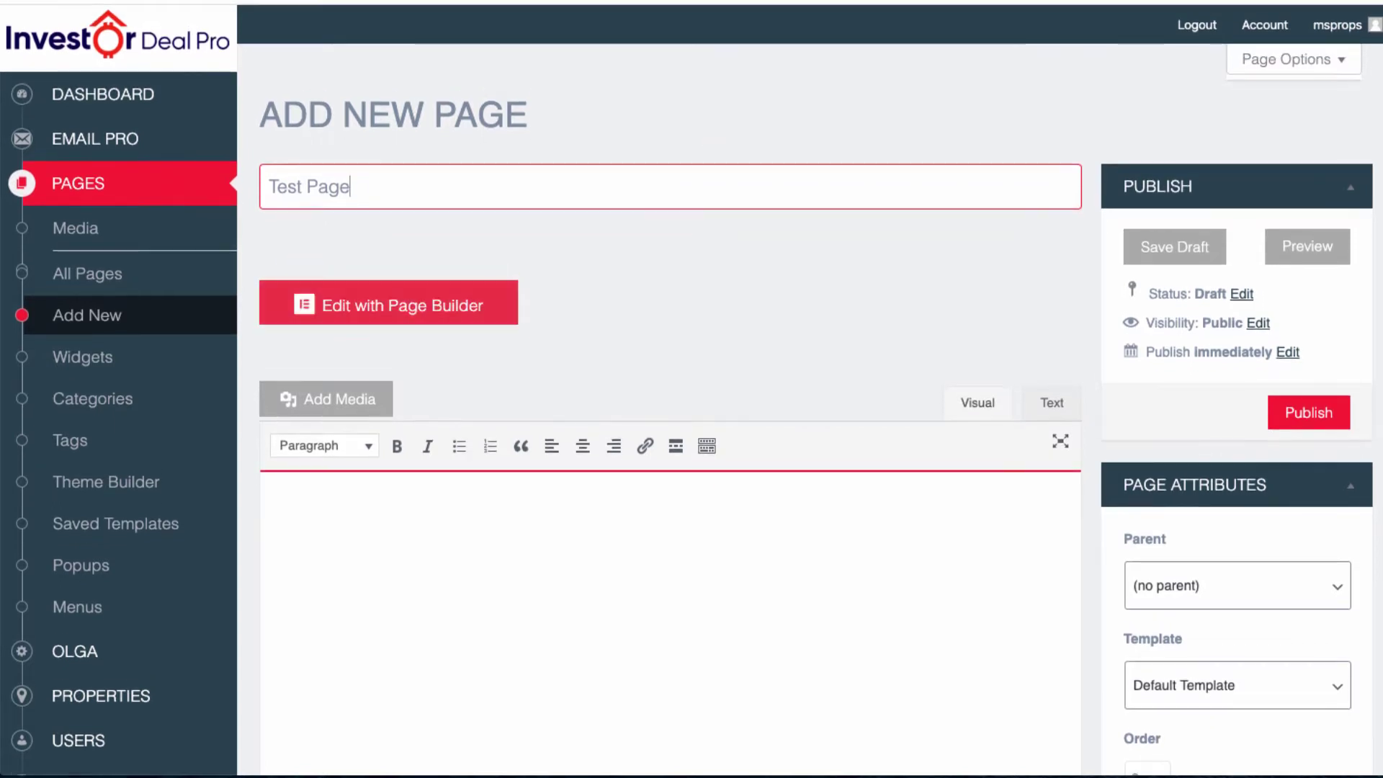
{"action": "left_click", "coordinate": [388, 304]}
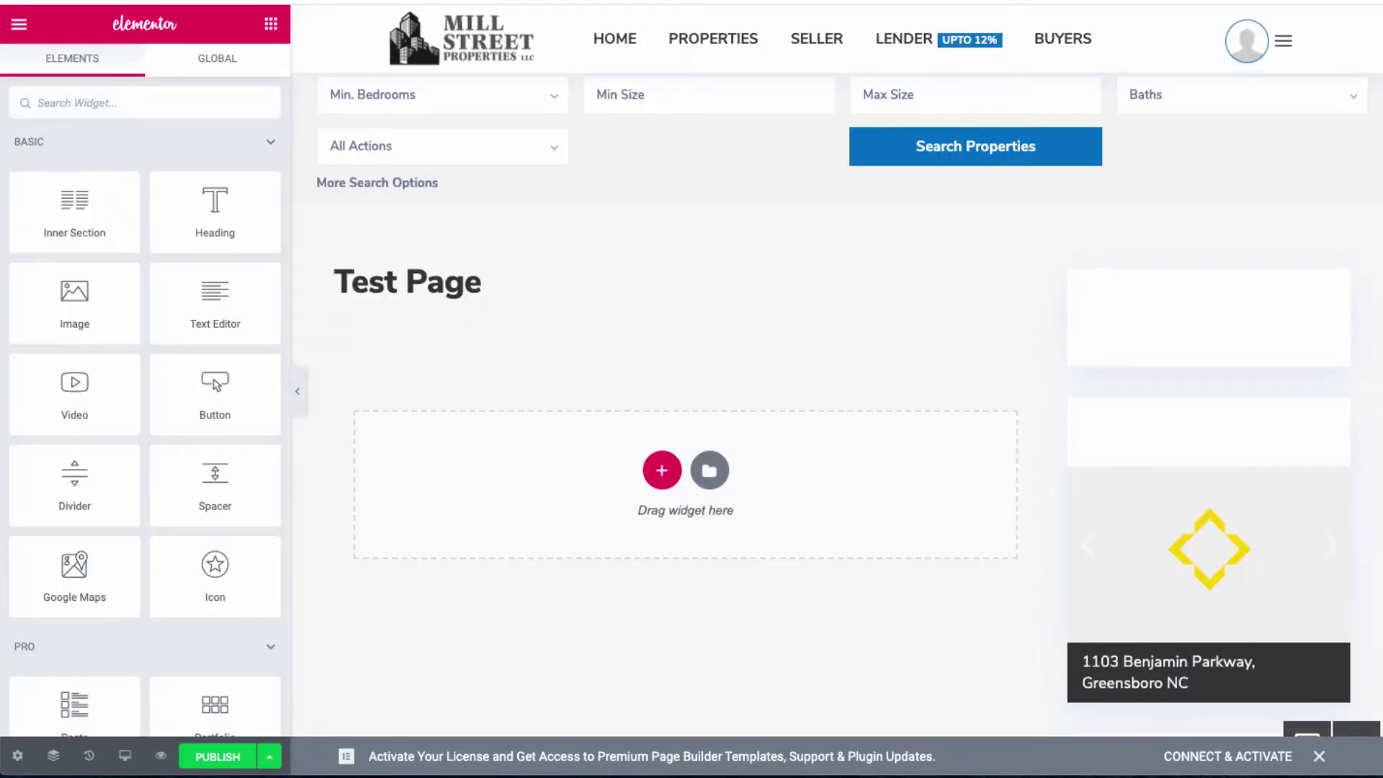
- Set the page layout to Elementor Canvas in the page settings
{"action": "scroll", "coordinate": [836, 405], "scroll_direction": "up", "scroll_amount": 7}
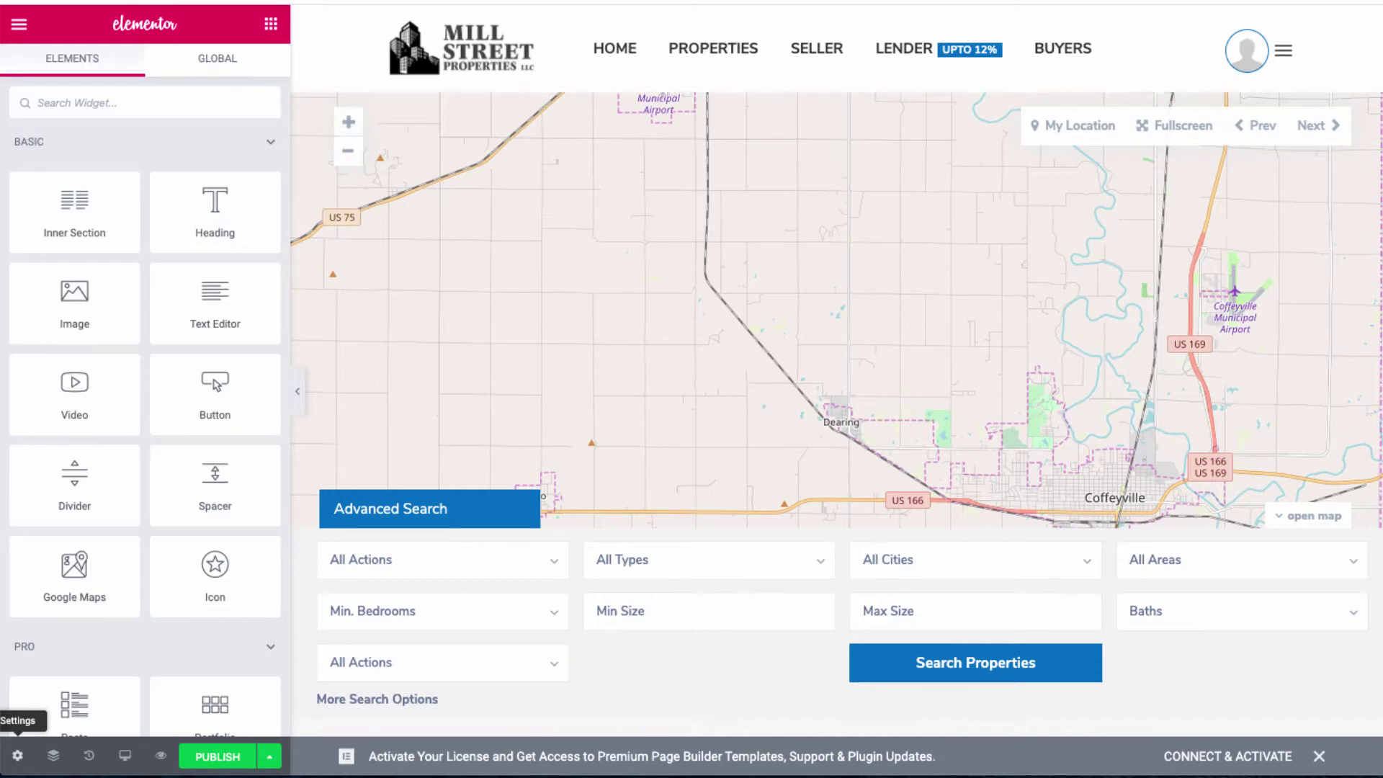
{"action": "left_click", "coordinate": [17, 756]}
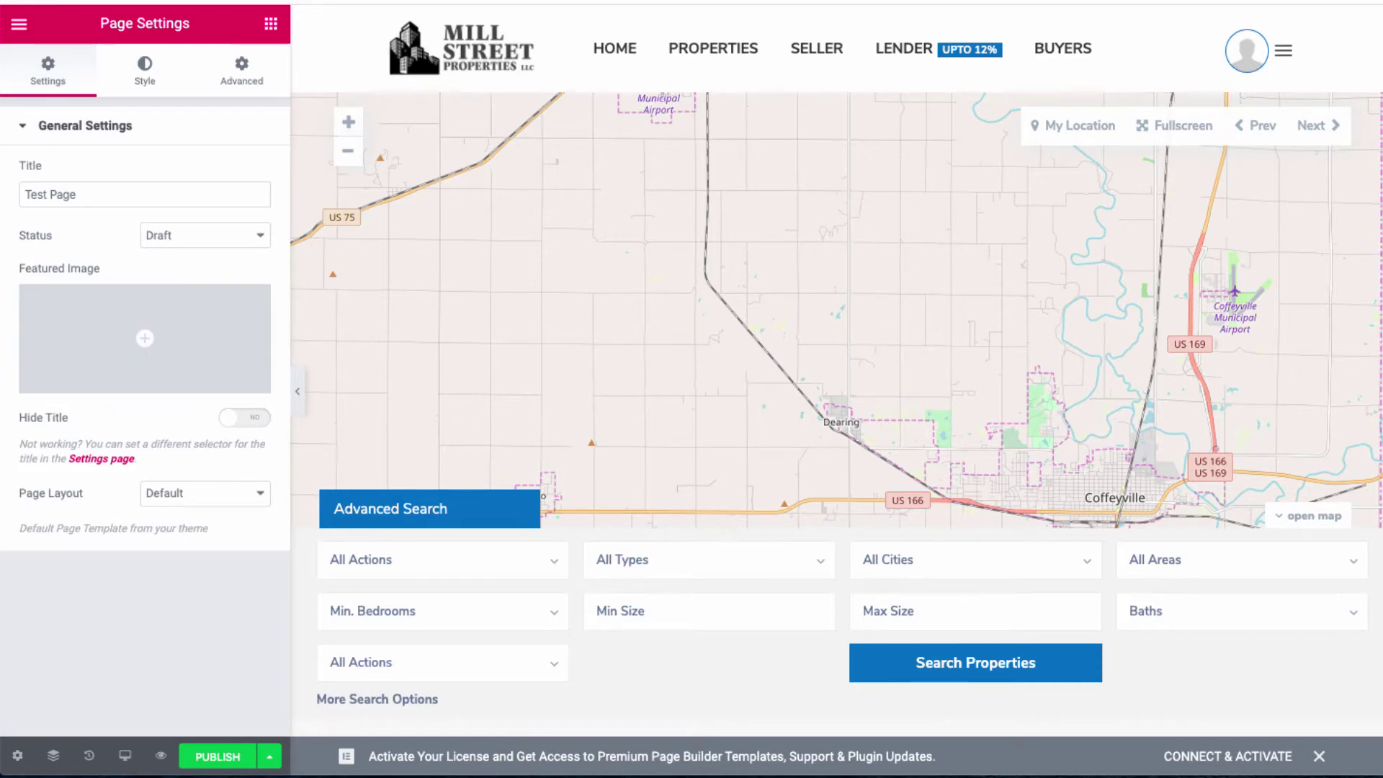
{"action": "left_click_drag", "start_coordinate": [19, 493], "coordinate": [83, 493]}
{"action": "left_click", "coordinate": [205, 494]}
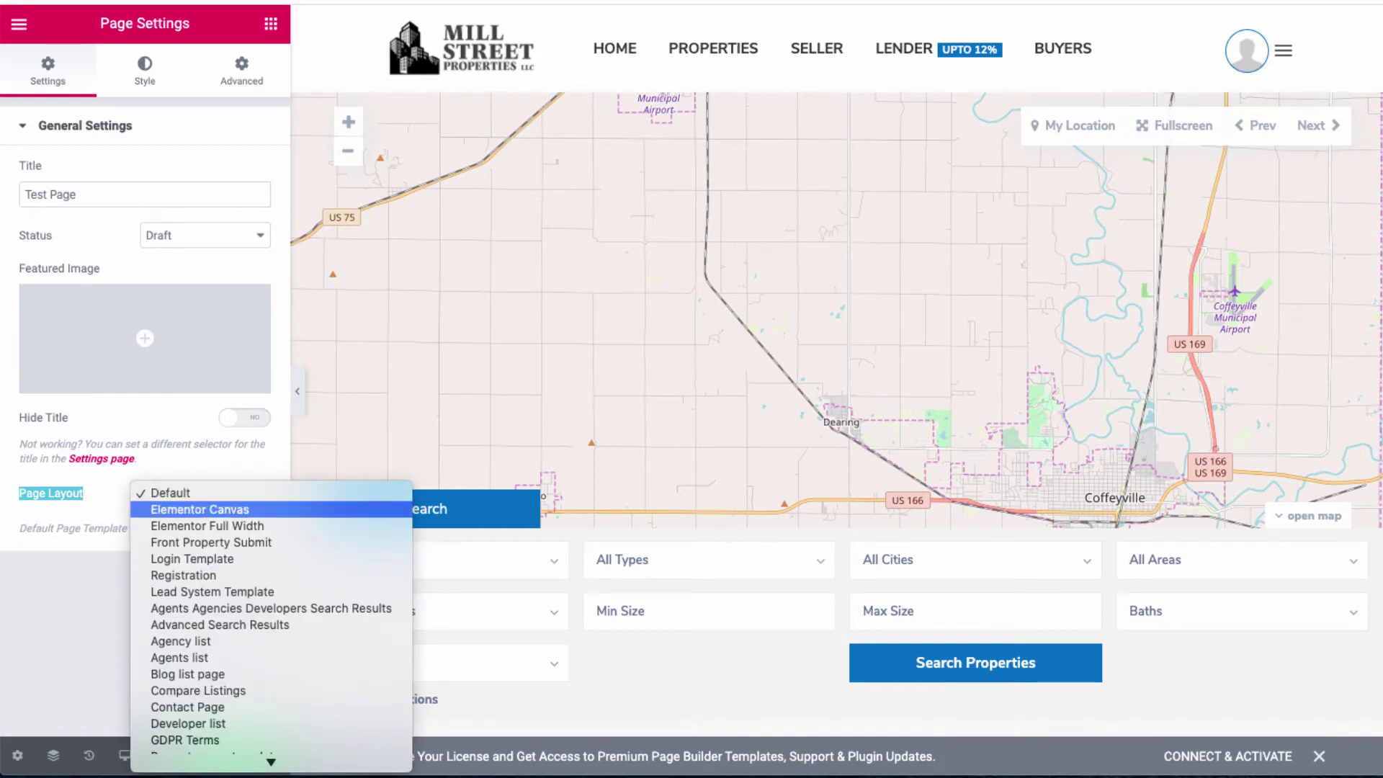
{"action": "left_click", "coordinate": [199, 509]}
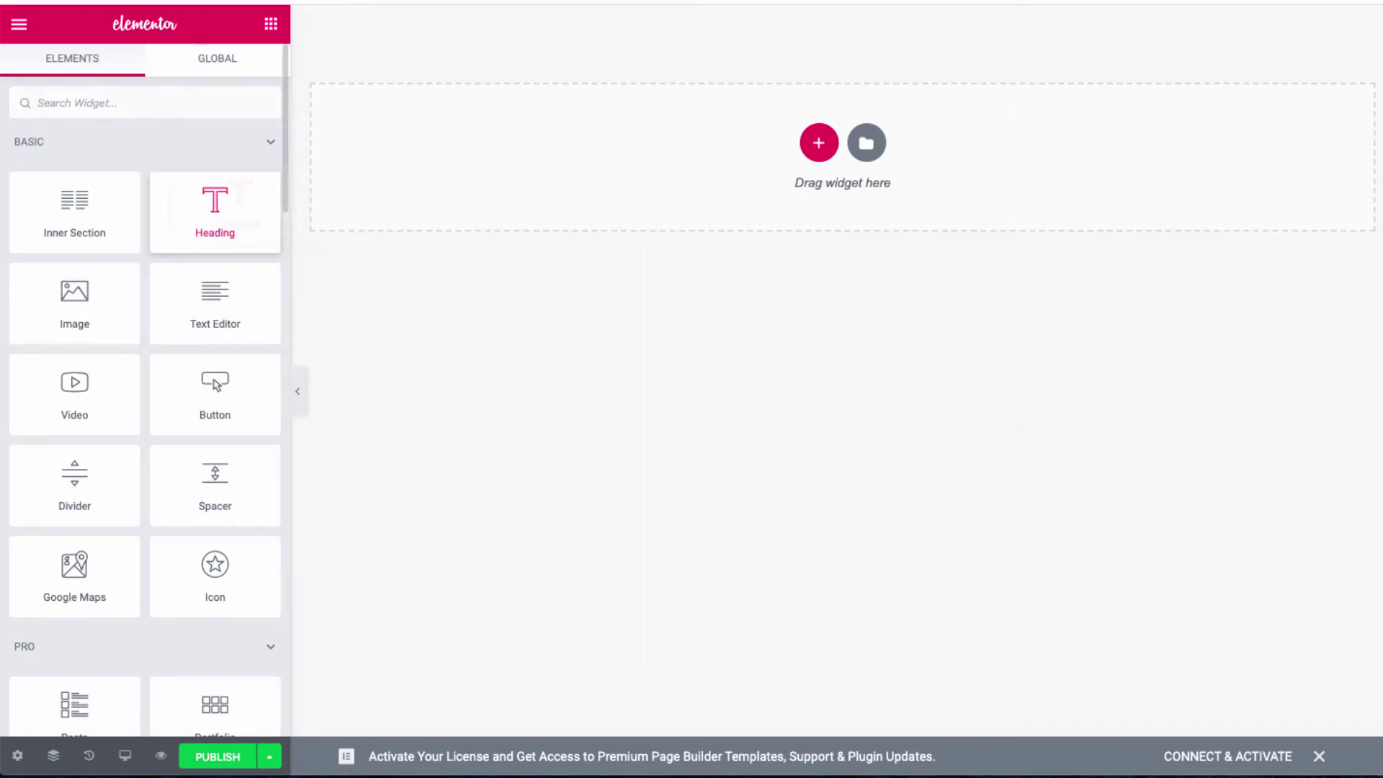
- Add a Heading widget to the empty page and fill it with the placeholder text "kldcnflnvsd., vds.v, sfdv. fk"
{"action": "left_click_drag", "start_coordinate": [215, 212], "coordinate": [855, 65]}
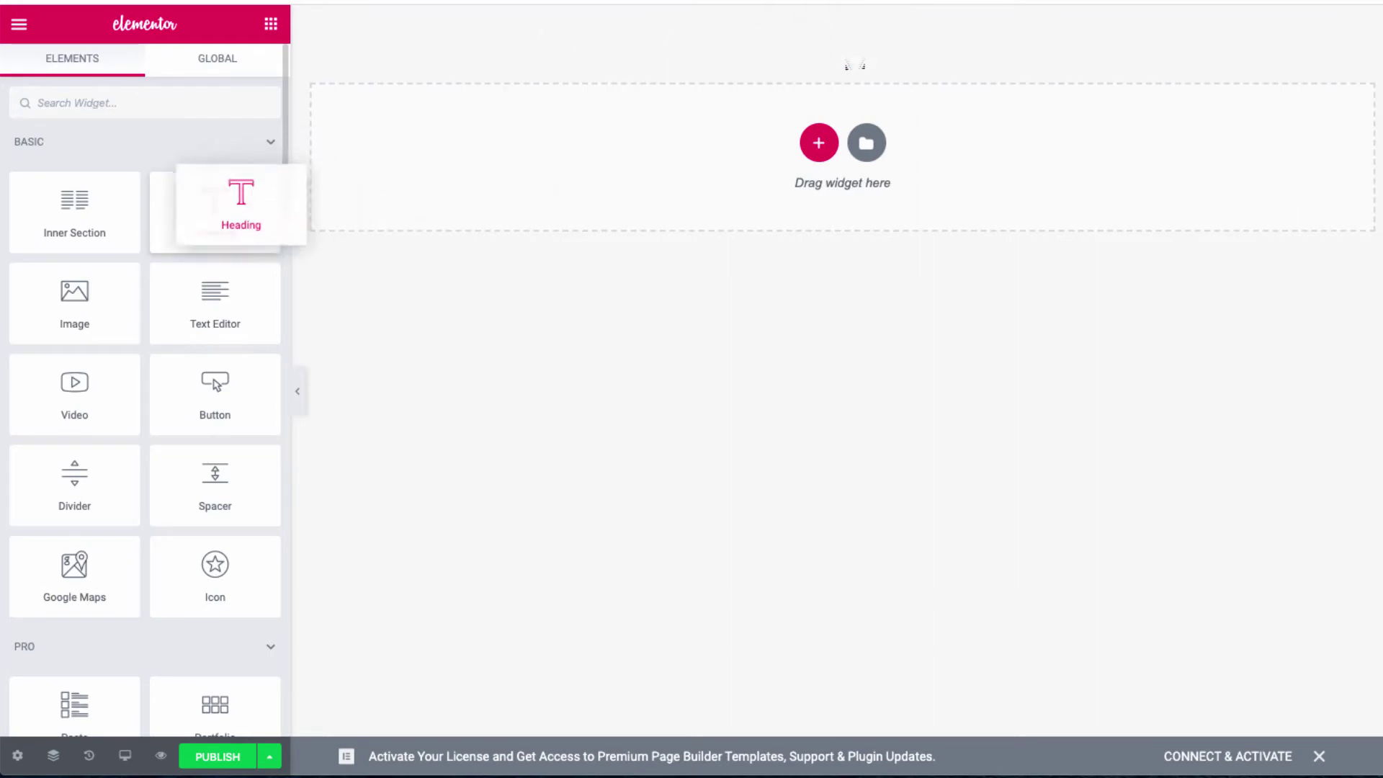
{"action": "left_click_drag", "start_coordinate": [232, 206], "coordinate": [797, 137]}
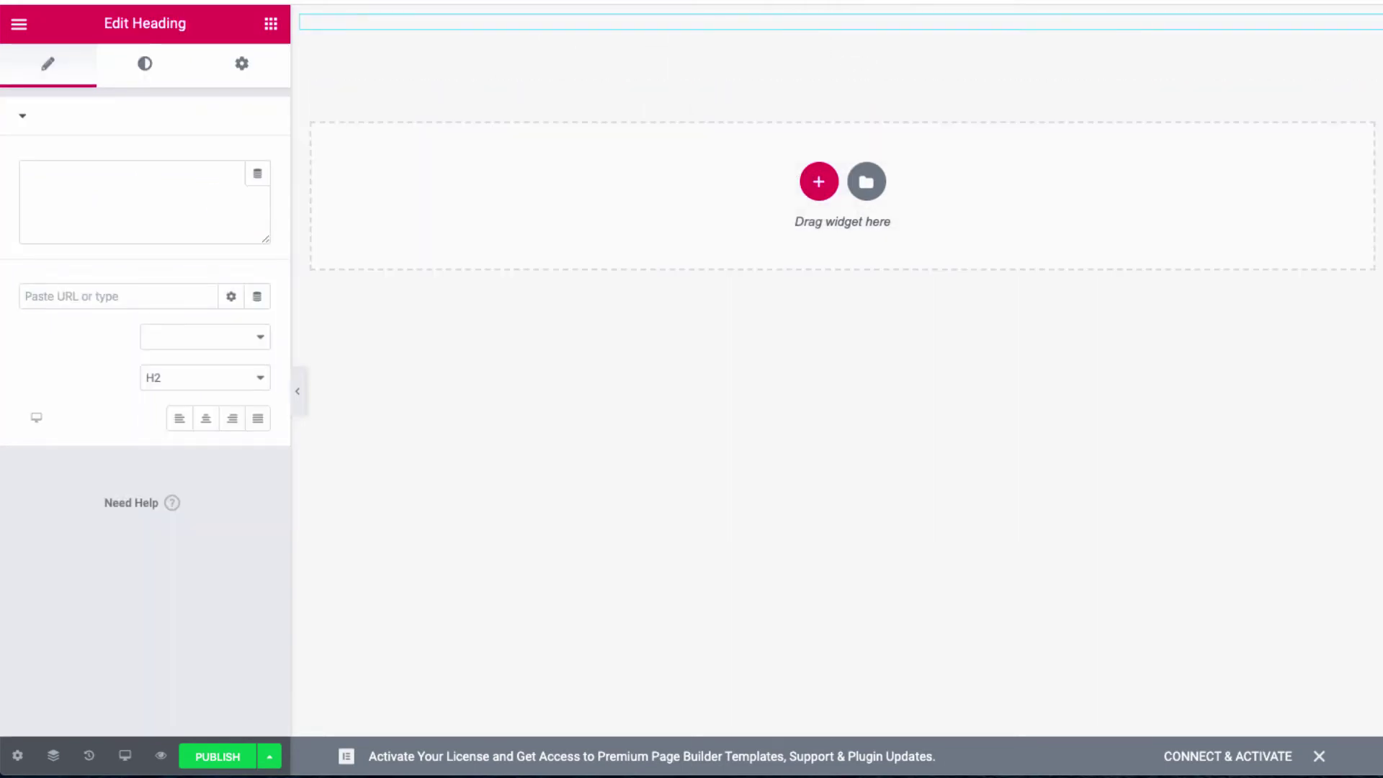
{"action": "left_click", "coordinate": [133, 196]}
{"action": "type", "text": "kldcnflnvsd., vds.v, s"}
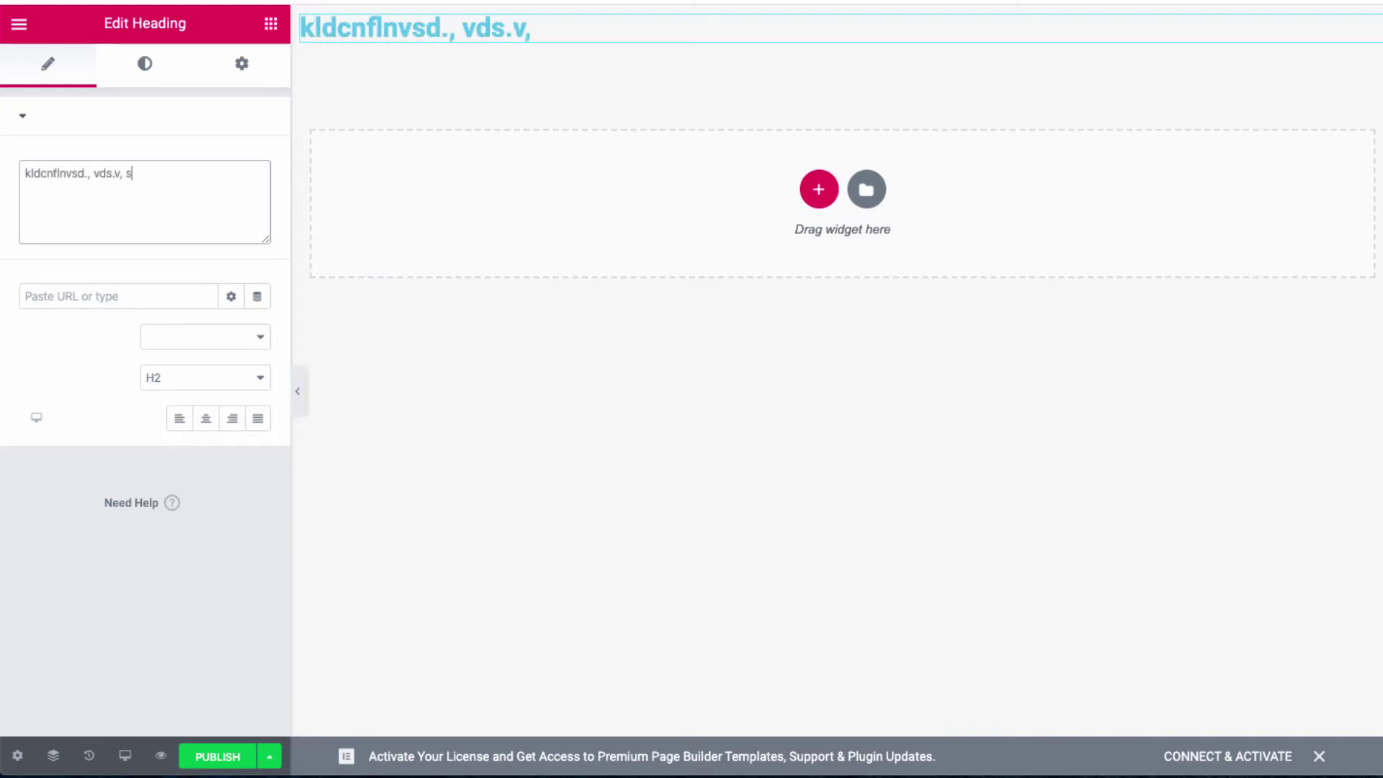
{"action": "type", "text": "fdv. fk"}
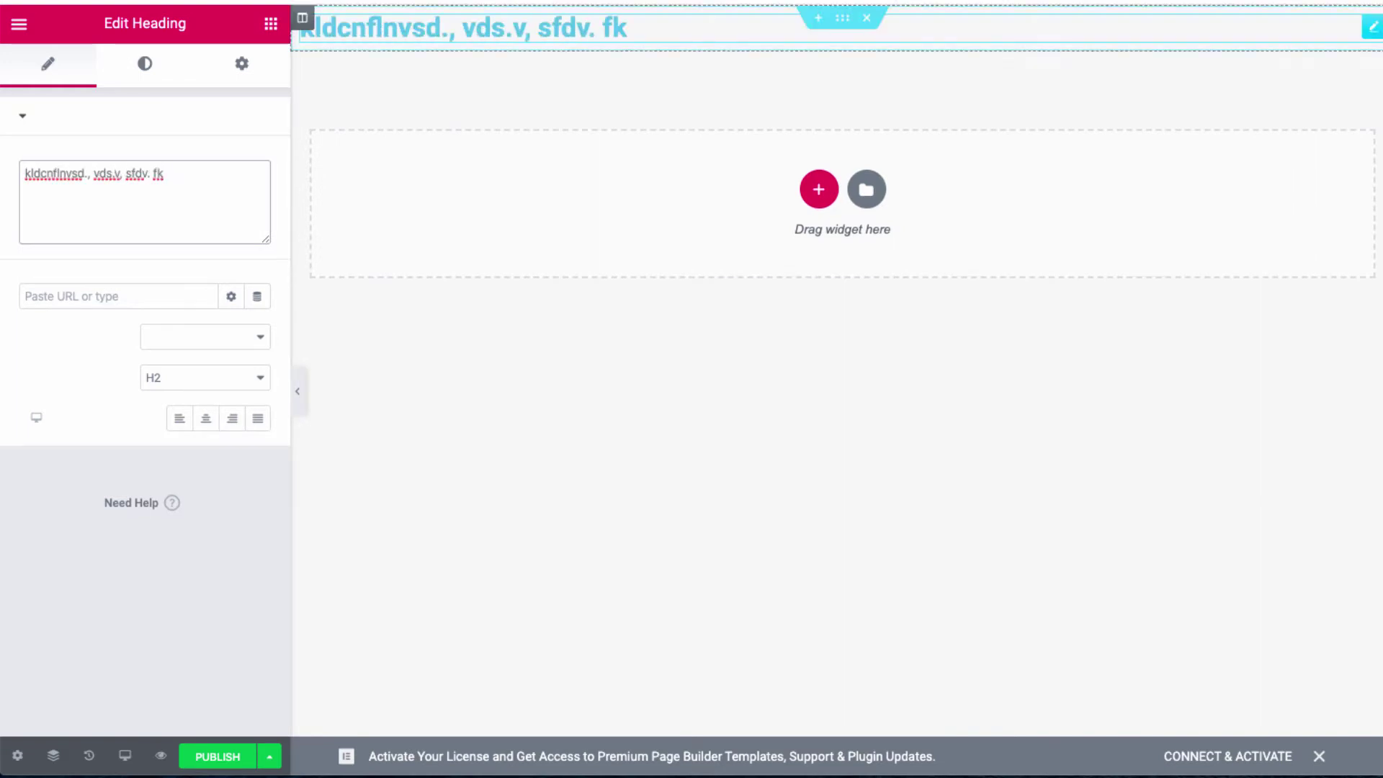
- Delete the section that contains the placeholder heading
{"action": "right_click", "coordinate": [754, 30]}
{"action": "left_click", "coordinate": [987, 87]}
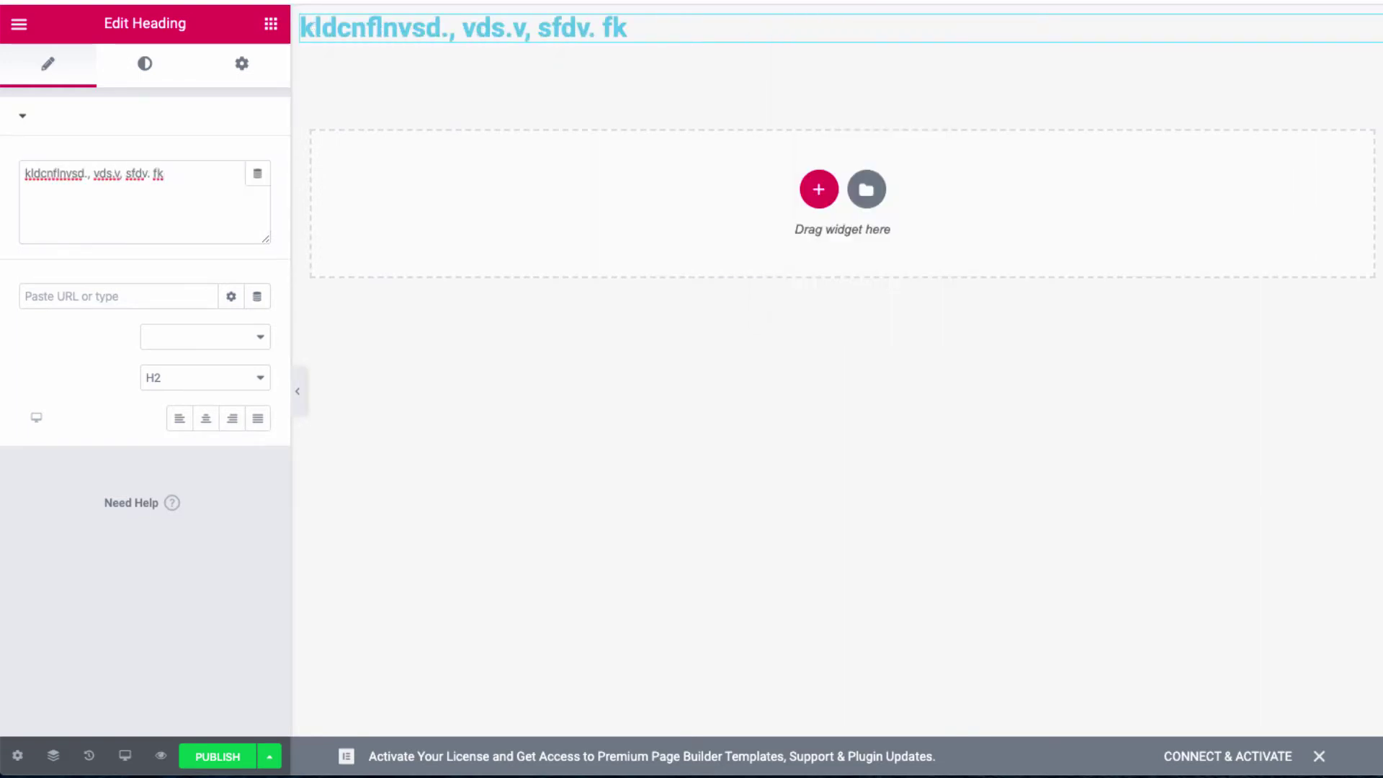
{"action": "left_click", "coordinate": [866, 17]}
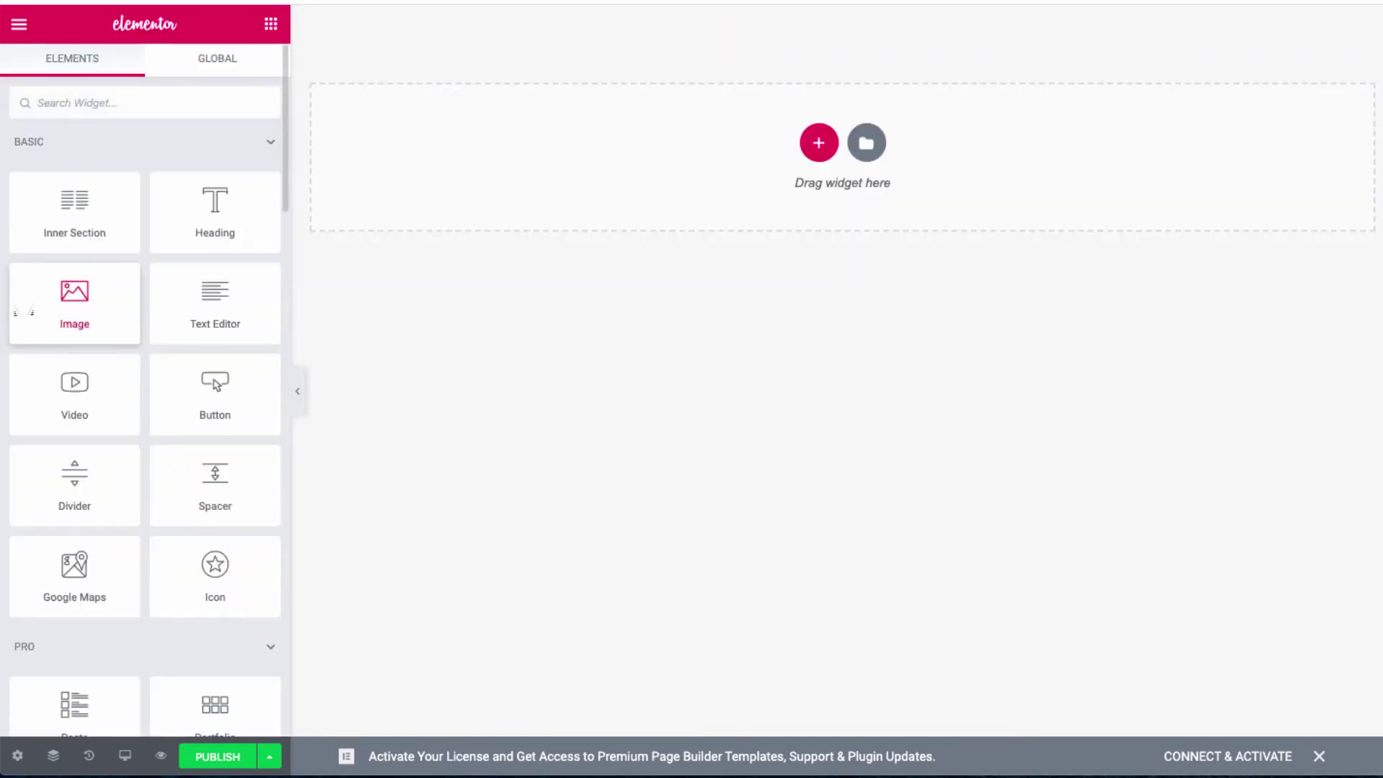
{"action": "scroll", "coordinate": [134, 592], "scroll_direction": "down", "scroll_amount": 3}
{"action": "scroll", "coordinate": [133, 592], "scroll_direction": "down", "scroll_amount": 15}
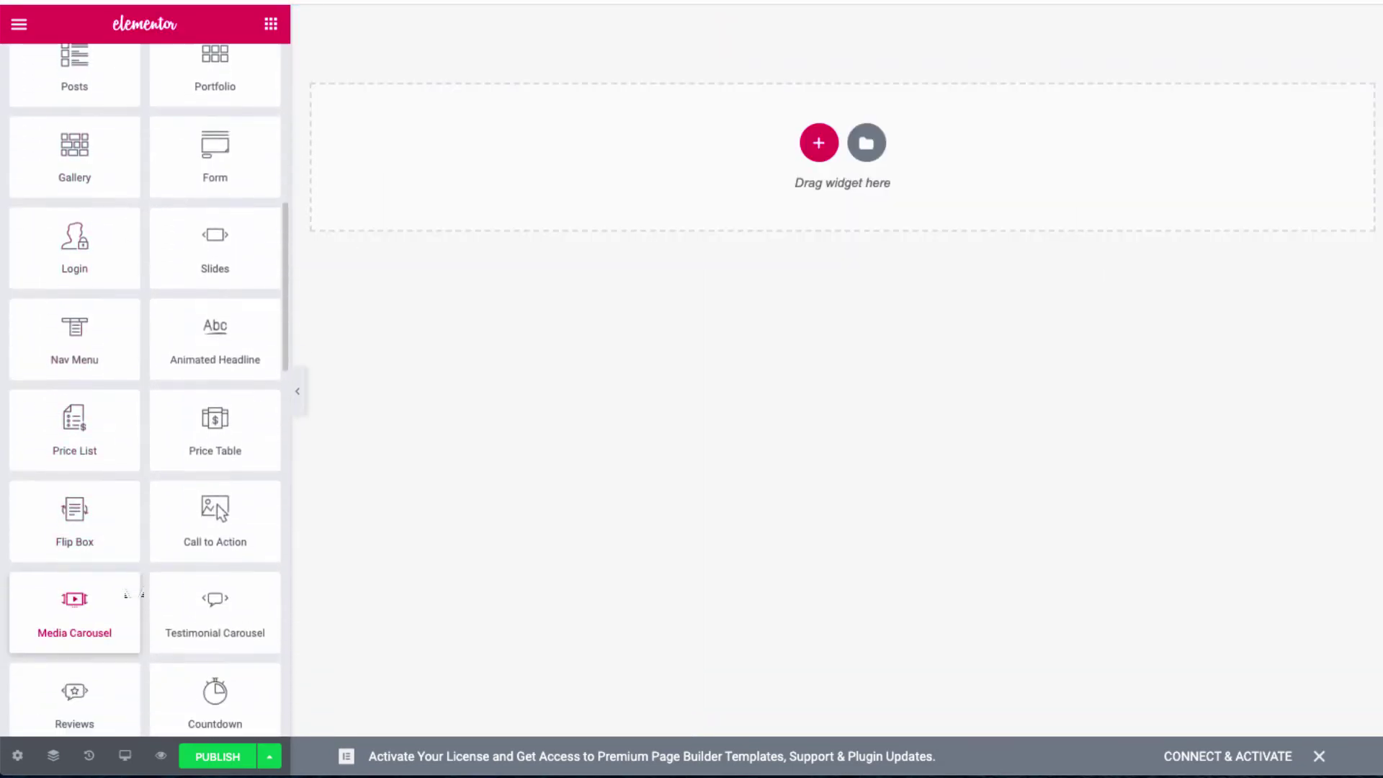
{"action": "scroll", "coordinate": [134, 593], "scroll_direction": "up", "scroll_amount": 18}
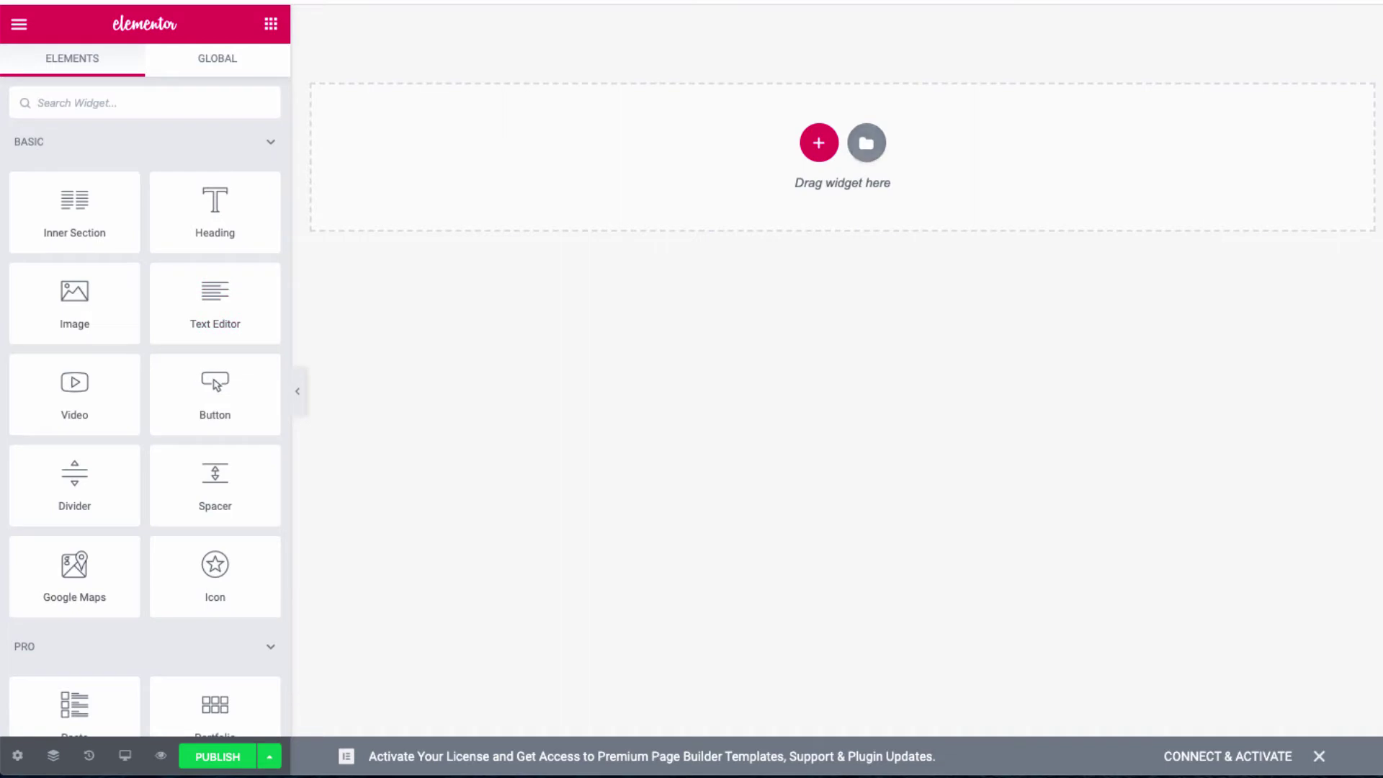
- Insert the saved Buyers page template from the library, including its document settings
{"action": "left_click", "coordinate": [866, 142]}
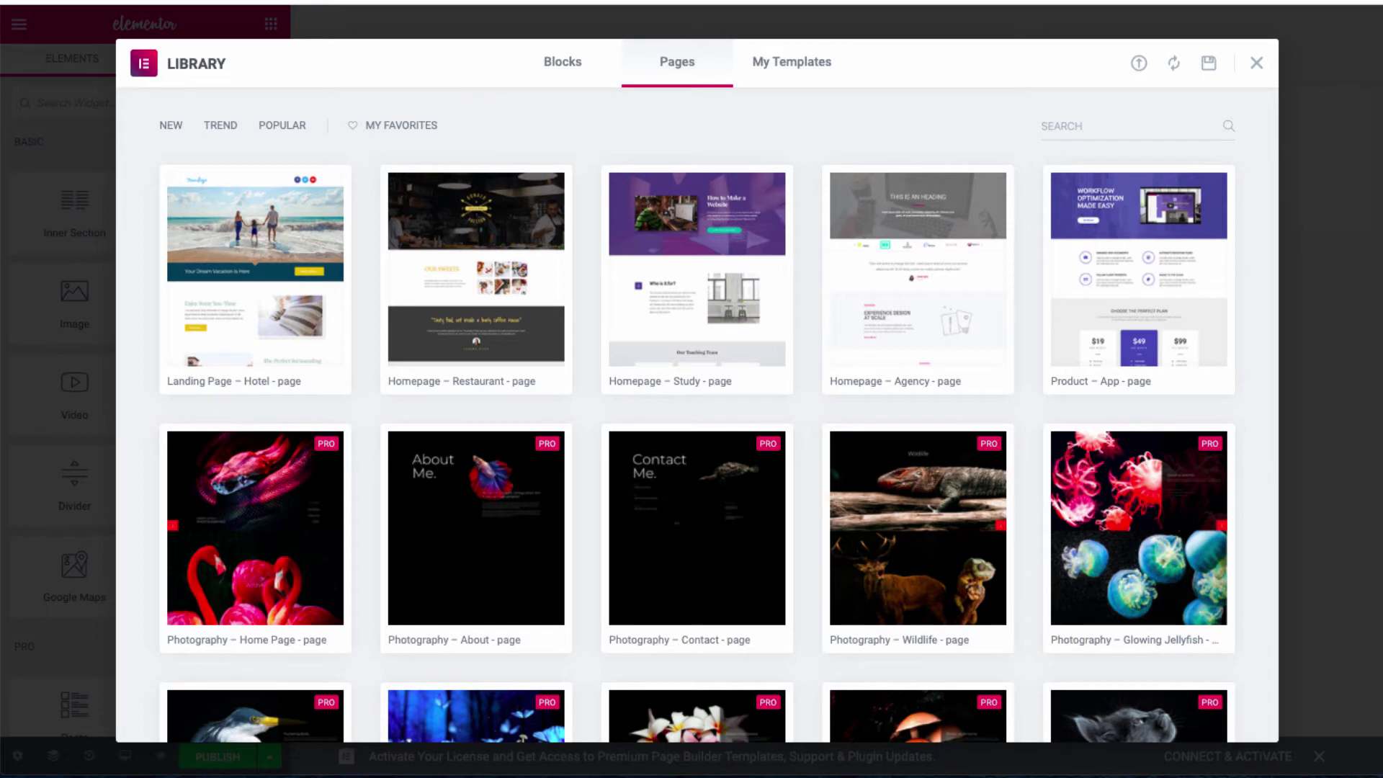
{"action": "left_click", "coordinate": [791, 63]}
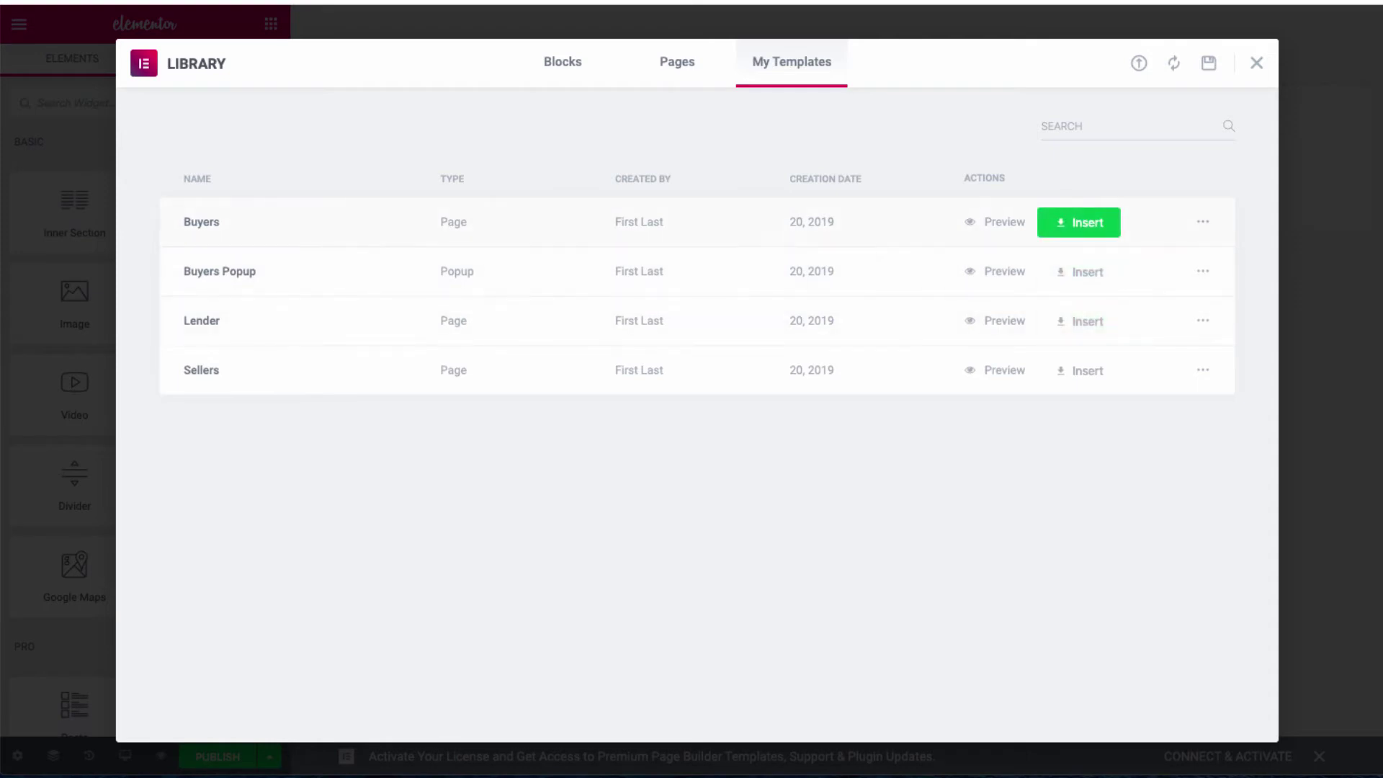
{"action": "left_click", "coordinate": [1078, 223]}
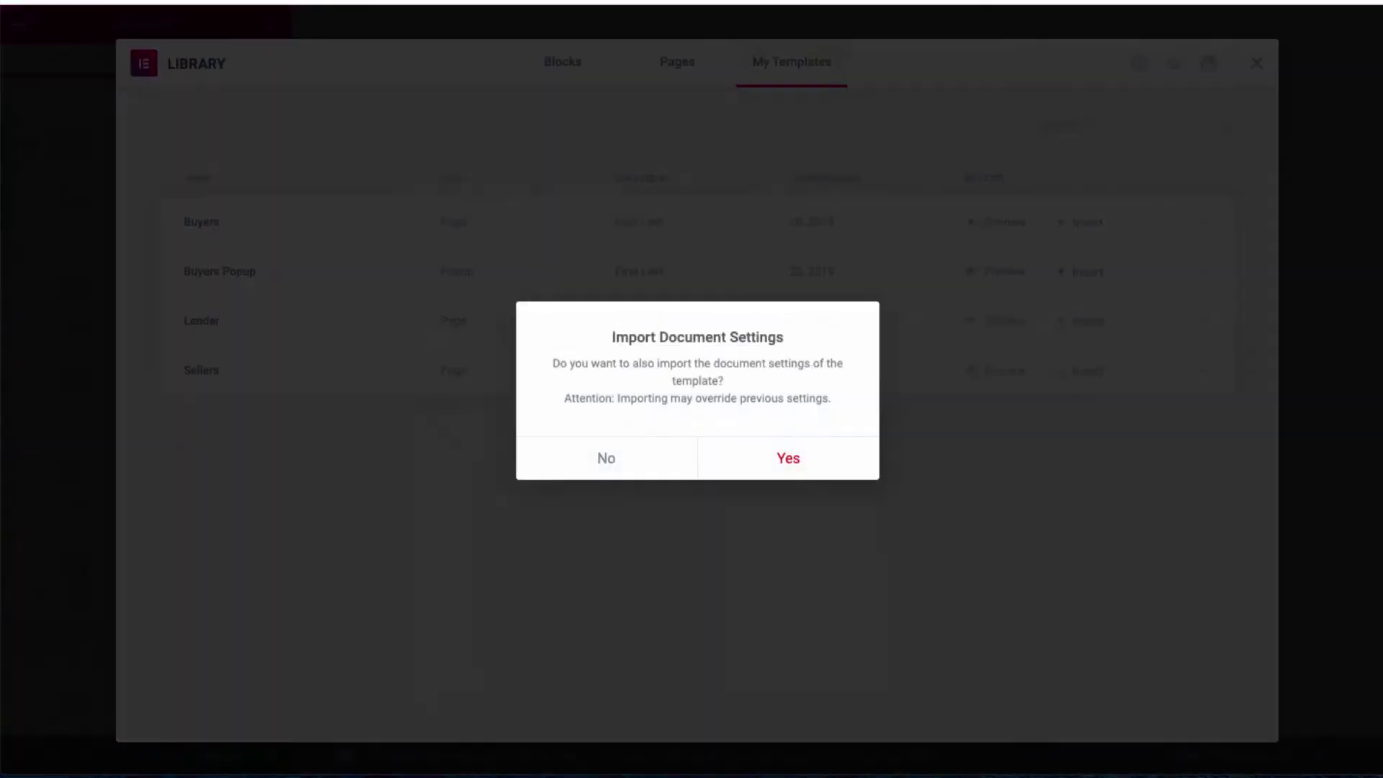
{"action": "left_click", "coordinate": [787, 458]}
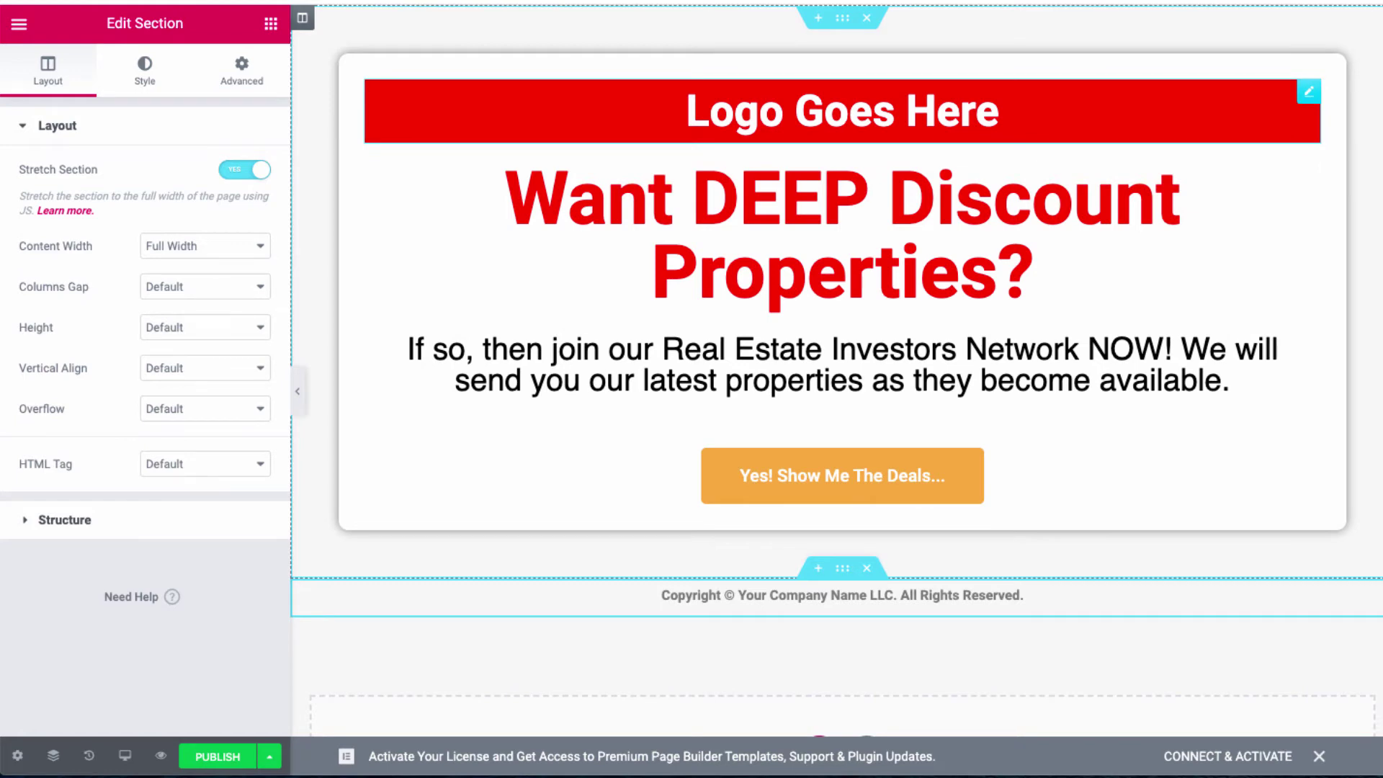
- Replace the "Logo Goes Here" text block with an Image widget above the "Want DEEP Discount Properties?" headline
{"action": "right_click", "coordinate": [553, 113]}
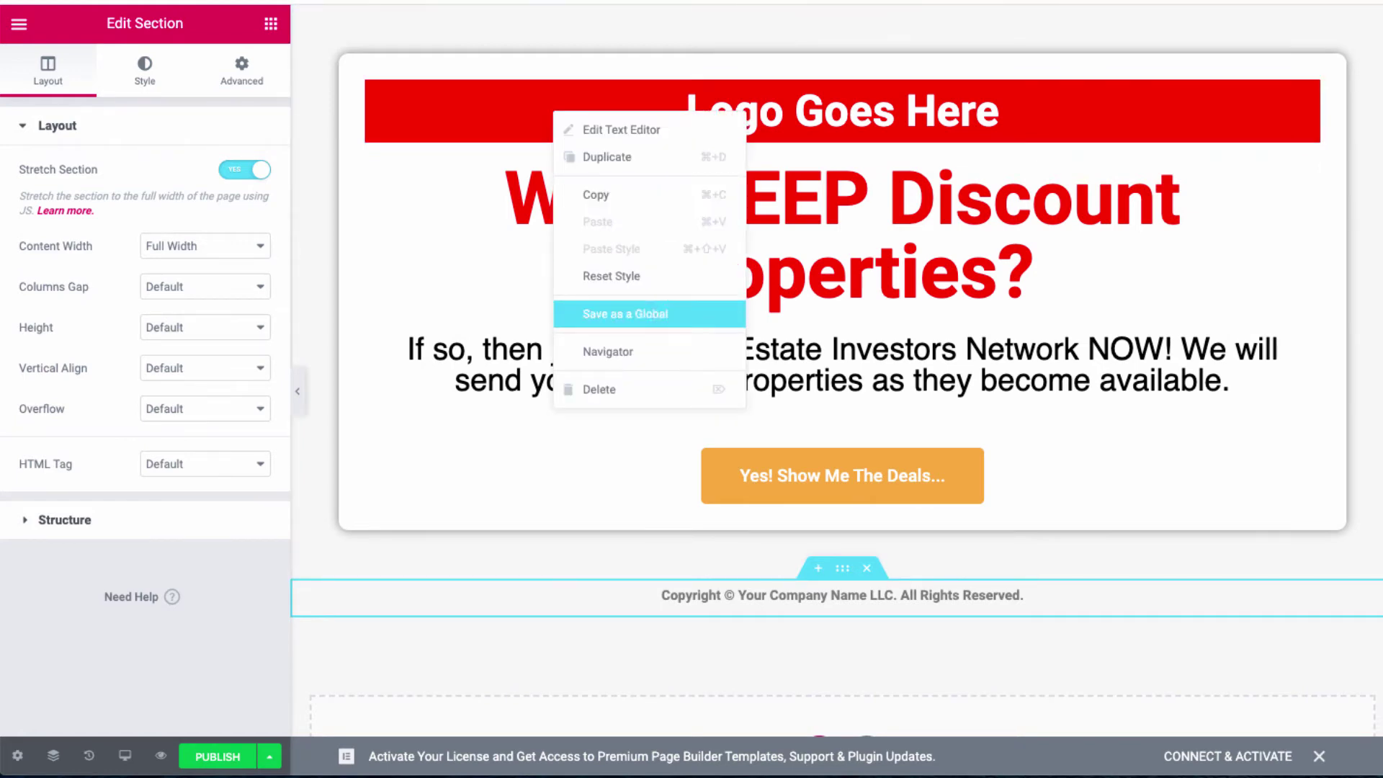
{"action": "left_click", "coordinate": [599, 388]}
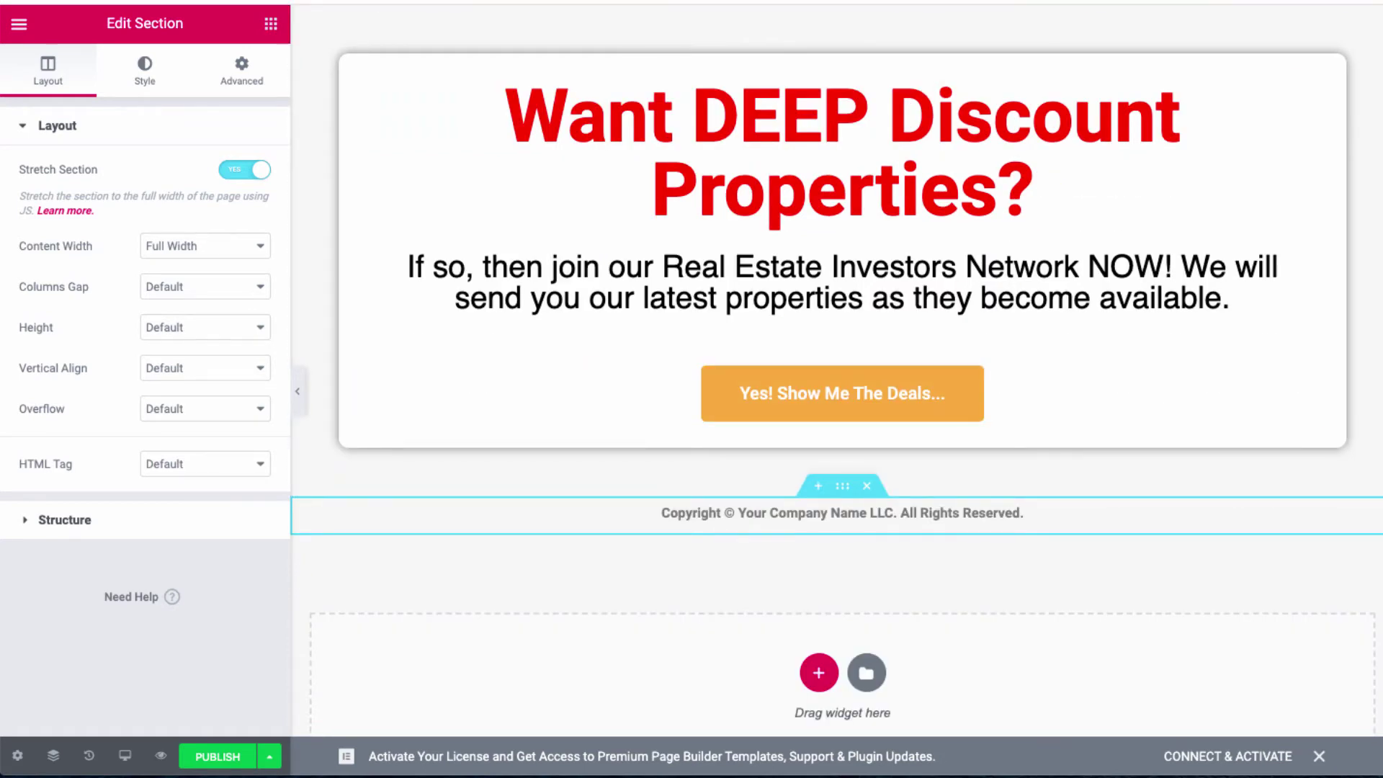
{"action": "left_click", "coordinate": [271, 24]}
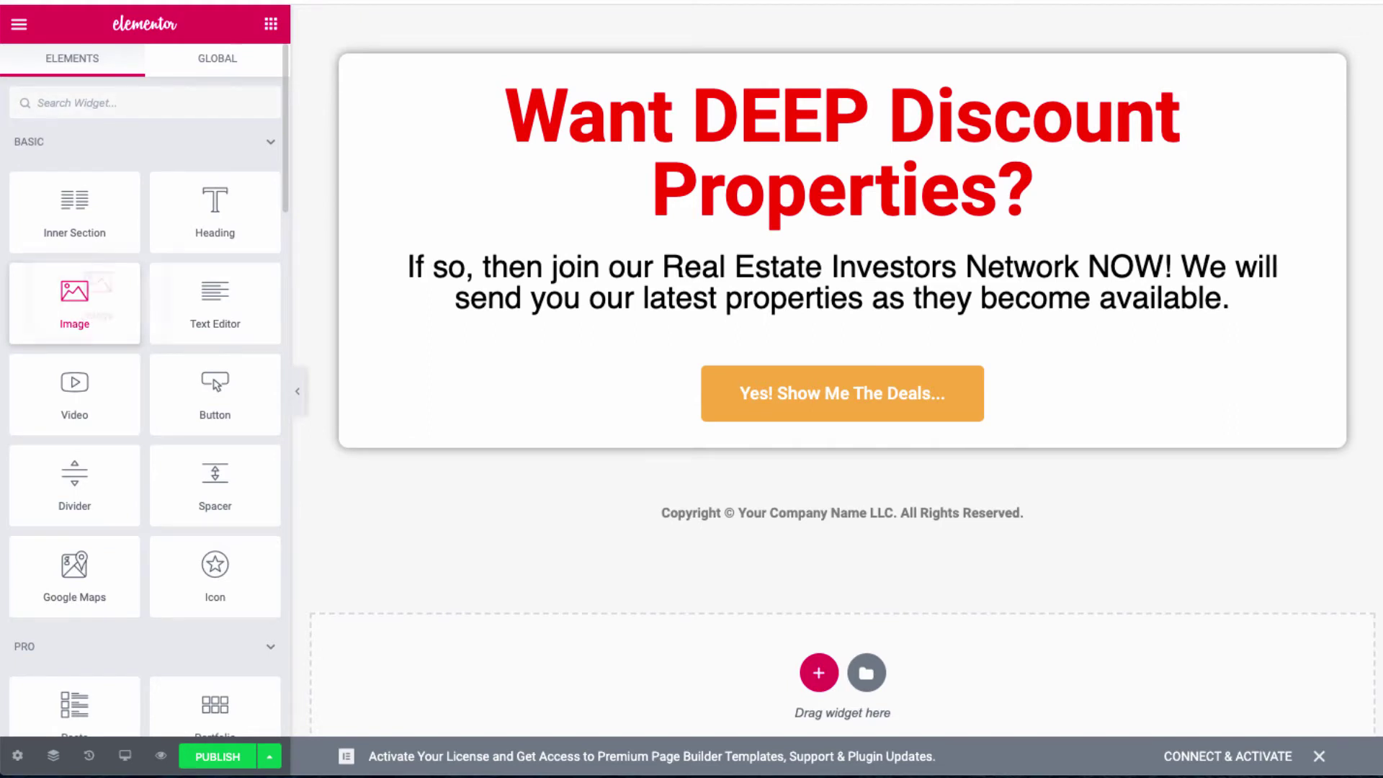
{"action": "left_click_drag", "start_coordinate": [81, 319], "coordinate": [818, 72]}
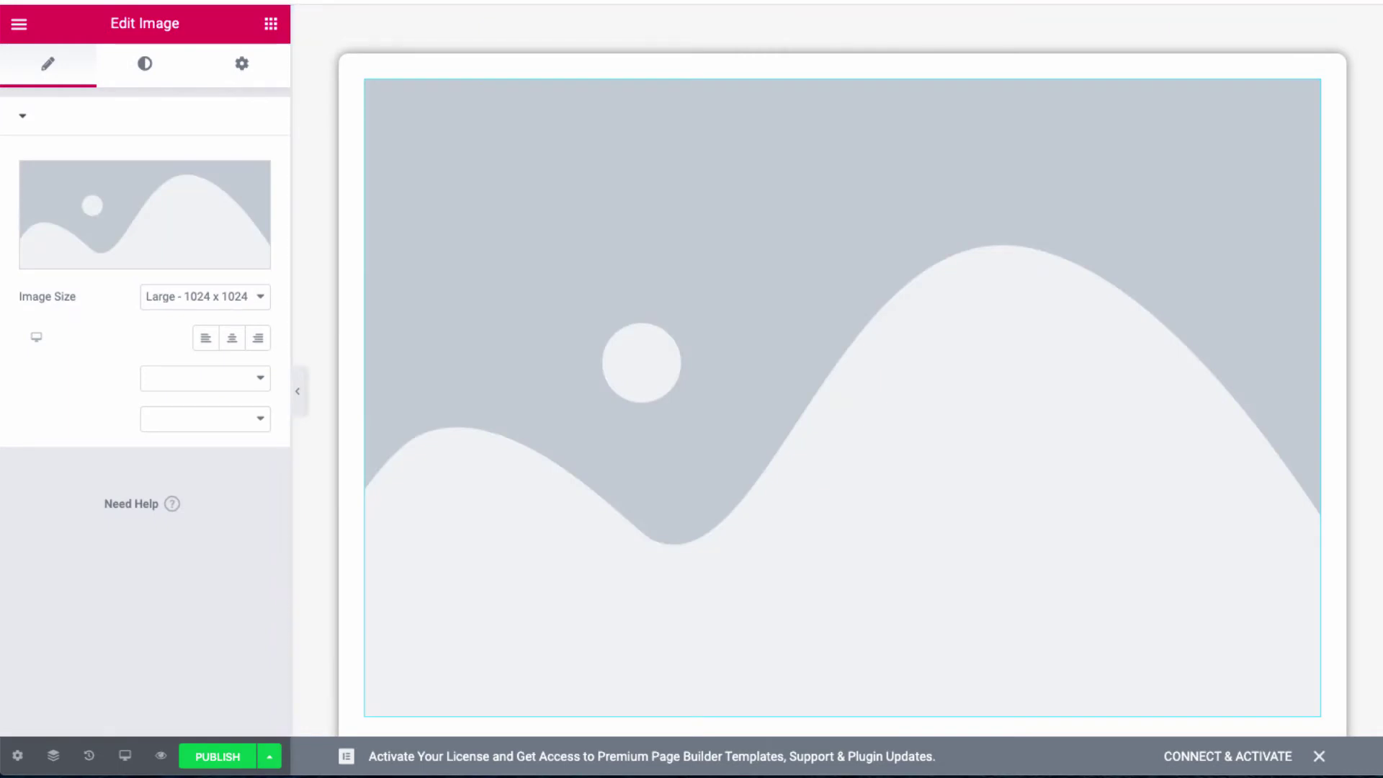
- Set the image size to Medium - 300 x 300 and insert millstreetpropertieslogo.png from the media library
{"action": "left_click_drag", "start_coordinate": [19, 297], "coordinate": [77, 297]}
{"action": "left_click", "coordinate": [205, 297]}
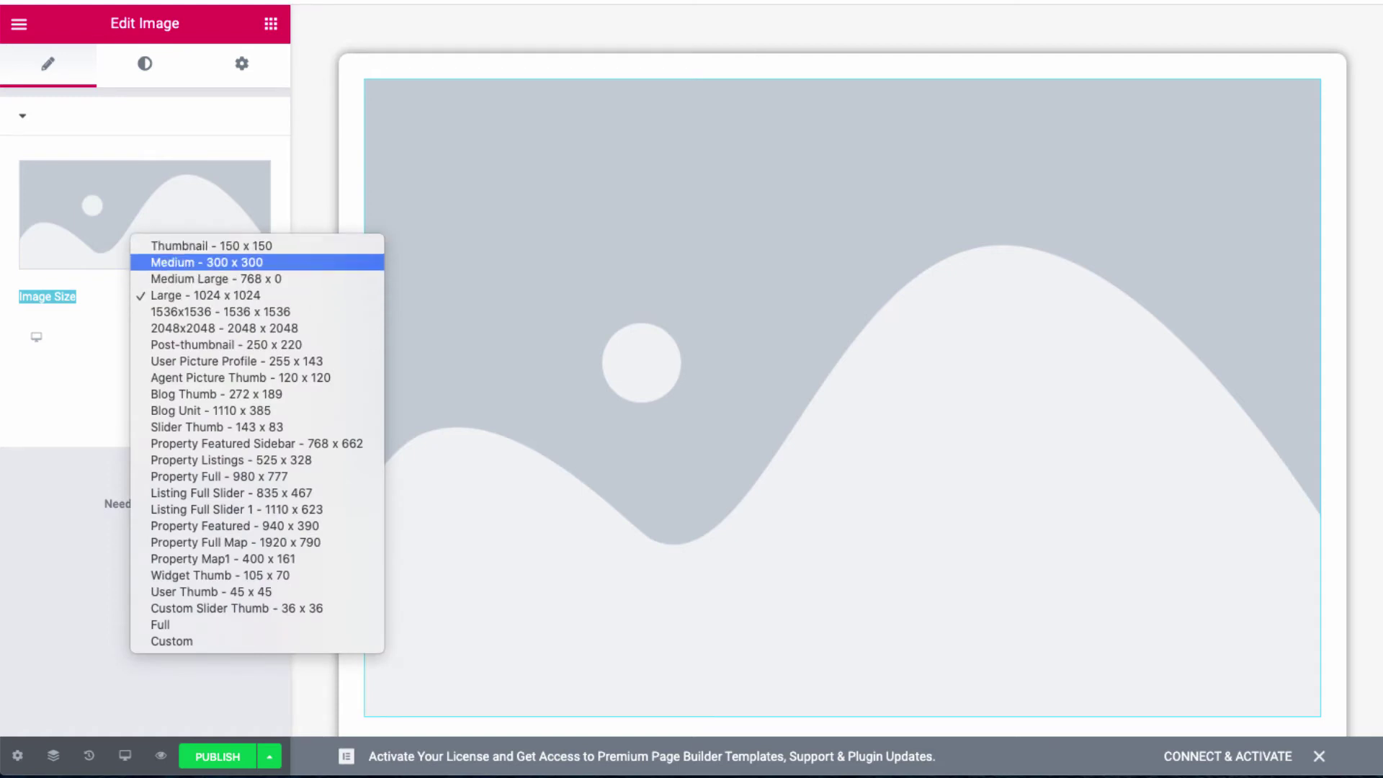
{"action": "key", "text": "Return"}
{"action": "mouse_move", "coordinate": [144, 215]}
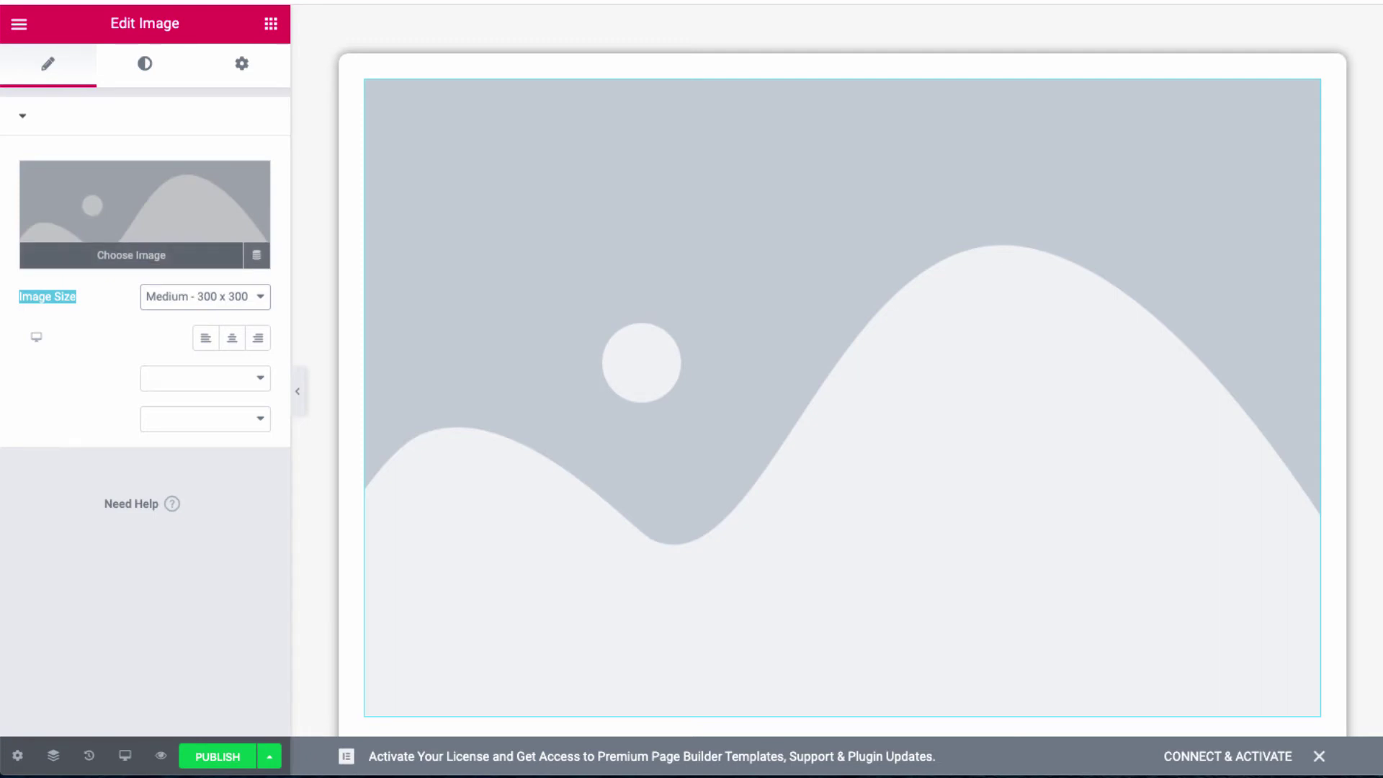
{"action": "left_click", "coordinate": [145, 214]}
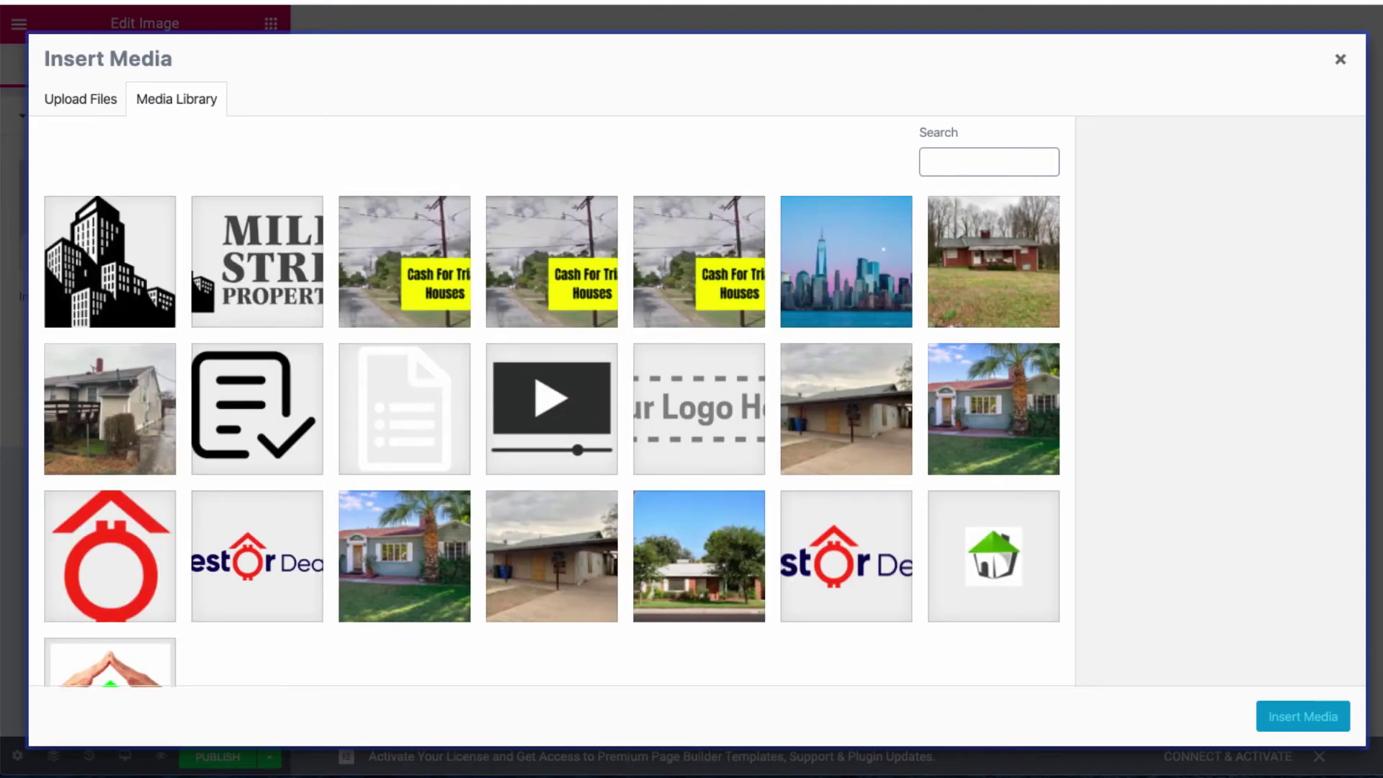
{"action": "left_click", "coordinate": [257, 262]}
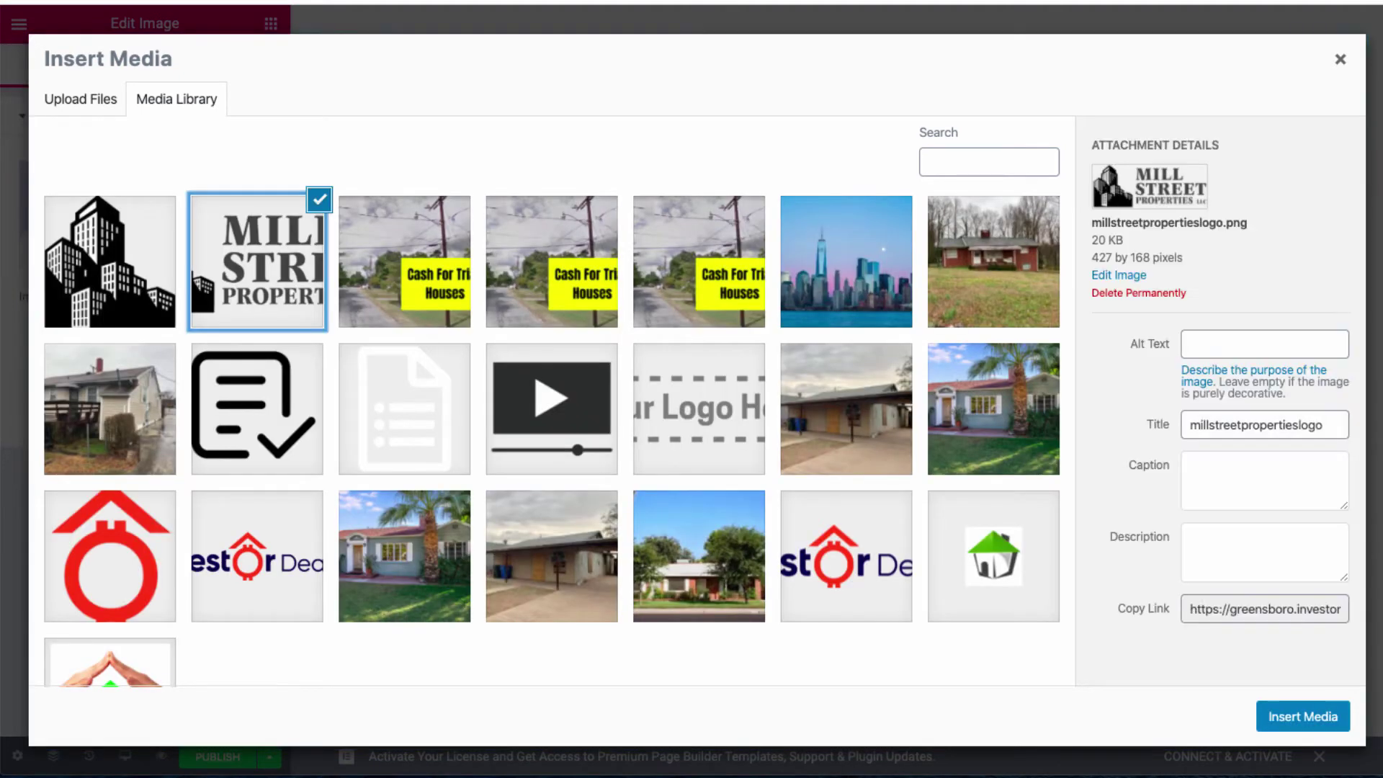
{"action": "left_click", "coordinate": [1302, 716]}
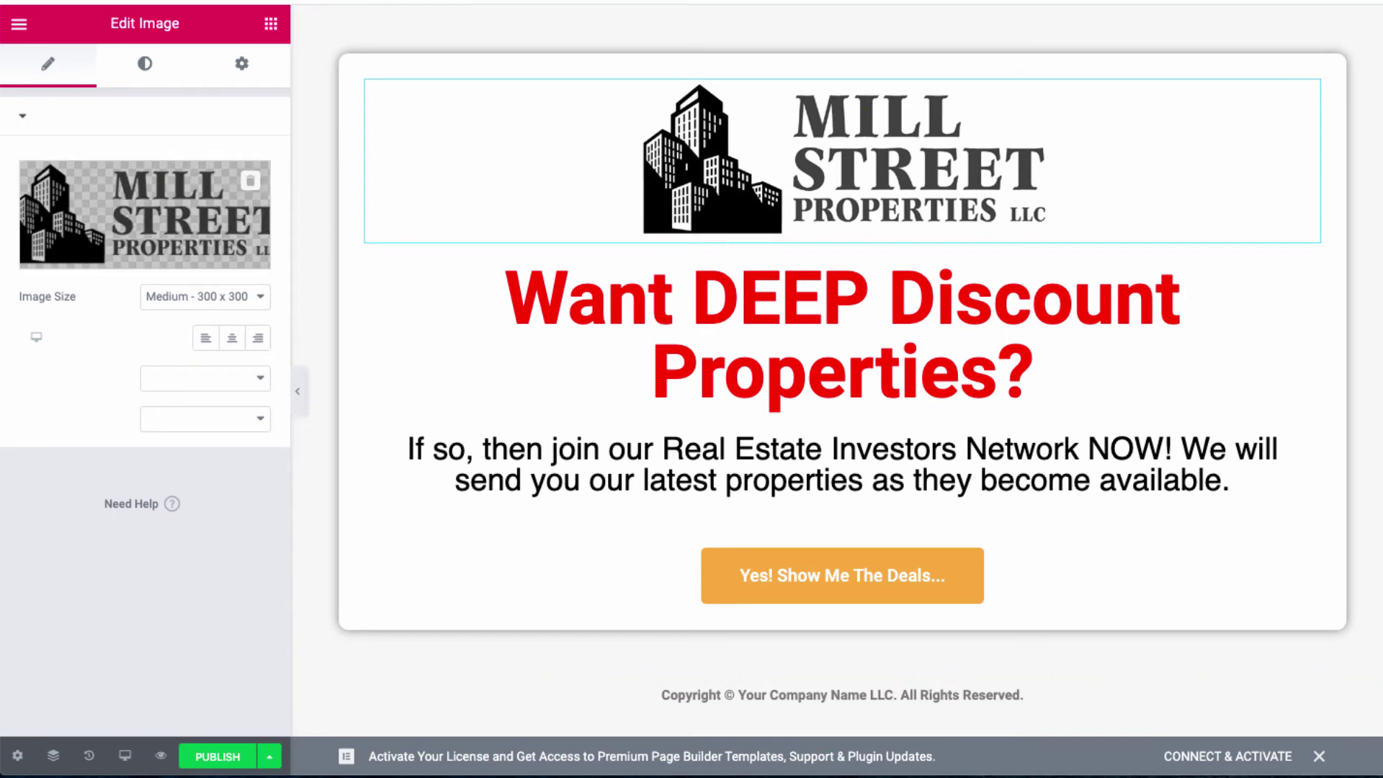
- Apply a custom image size of 200 width by 100 height to the logo
{"action": "left_click", "coordinate": [205, 296]}
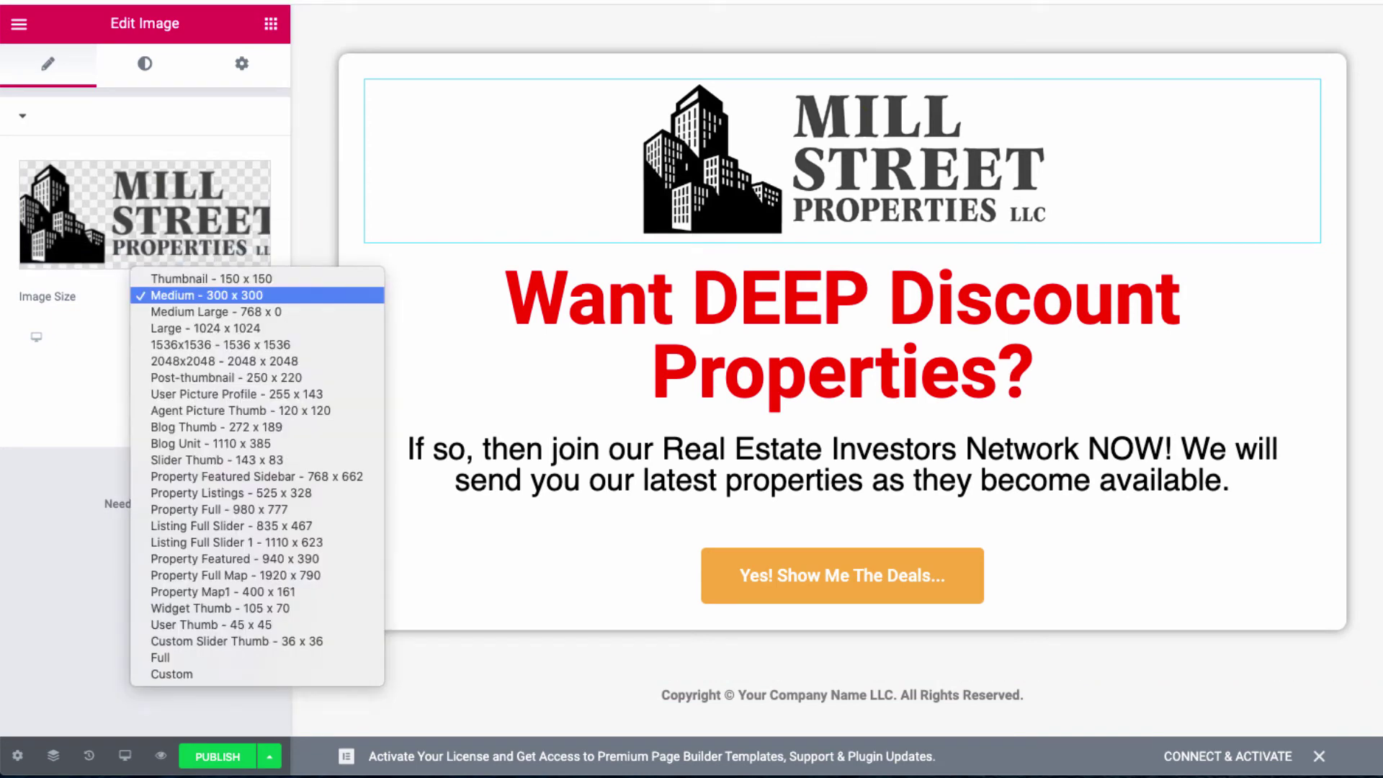
{"action": "left_click", "coordinate": [171, 674]}
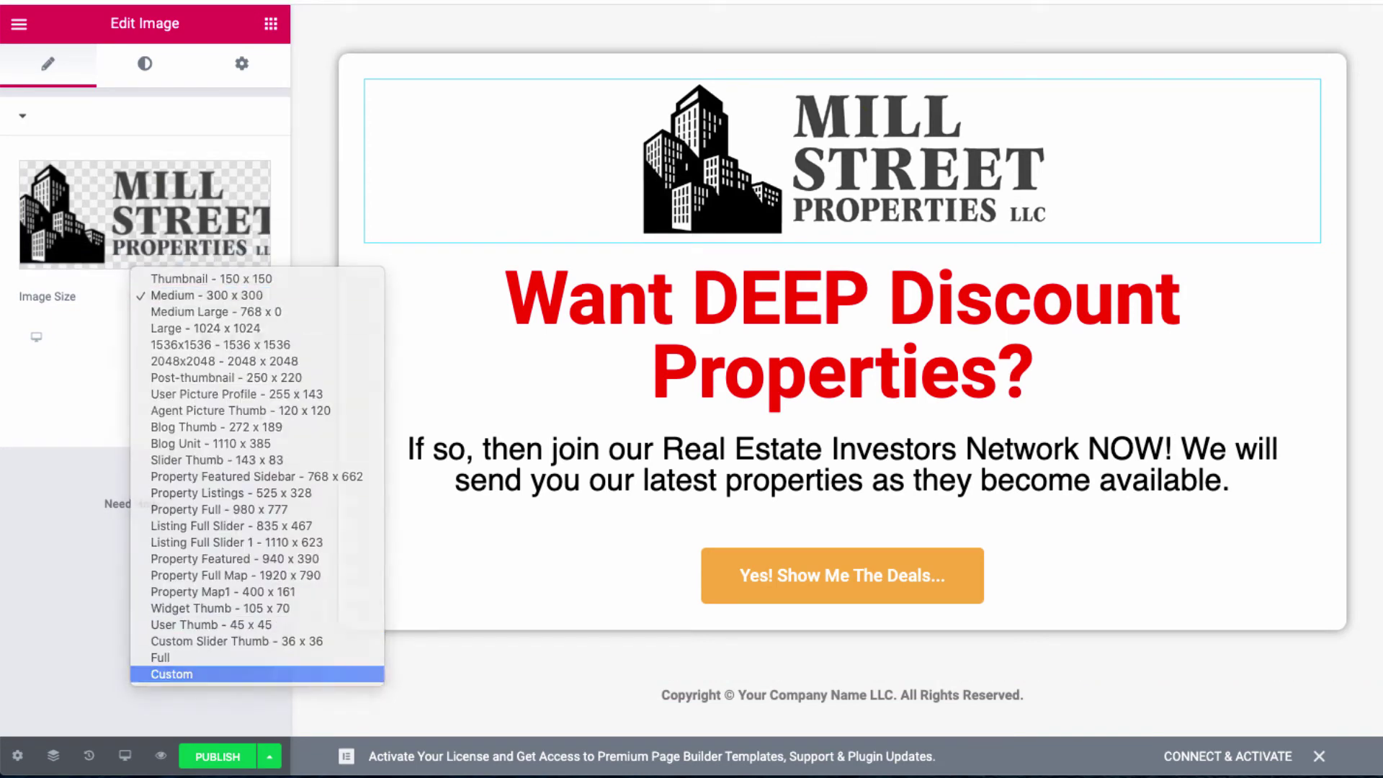
{"action": "left_click", "coordinate": [50, 338]}
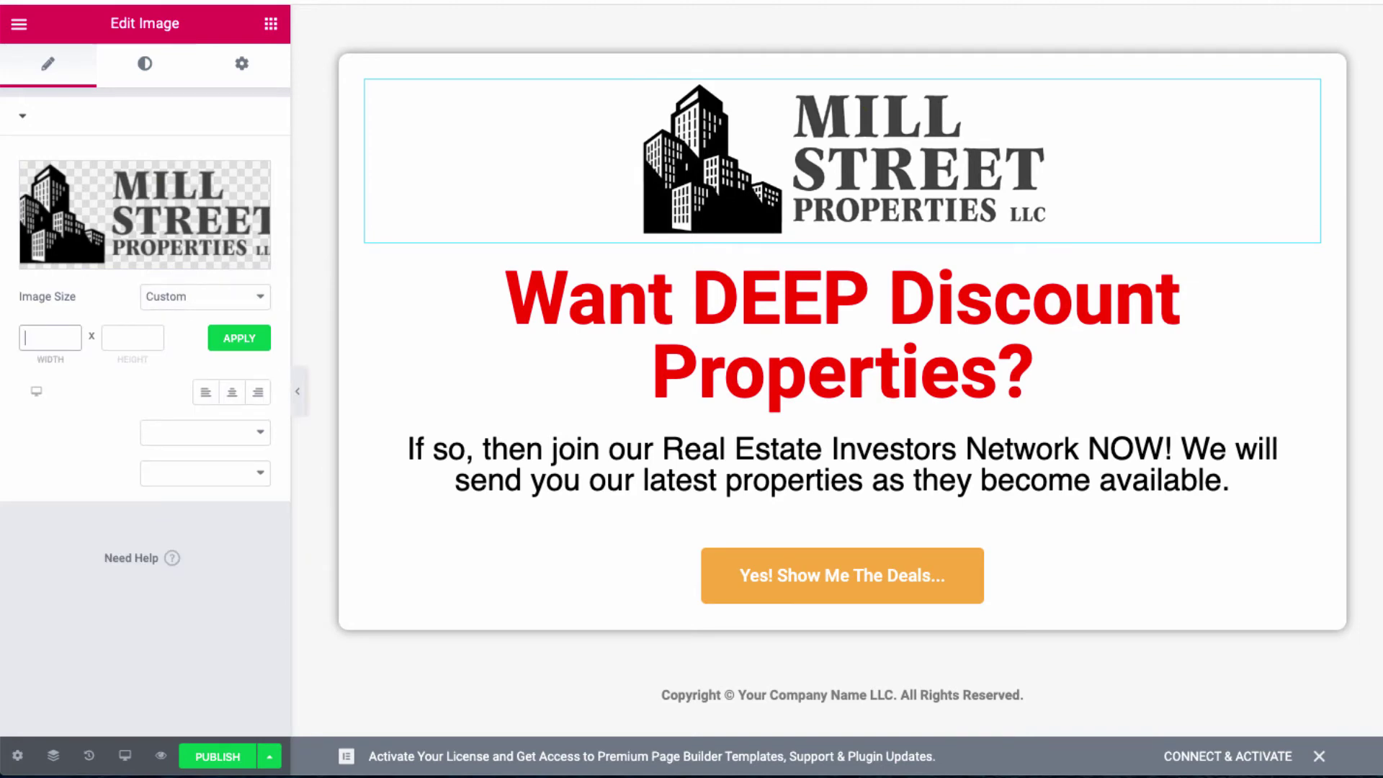
{"action": "type", "text": "200"}
{"action": "key", "text": "Tab"}
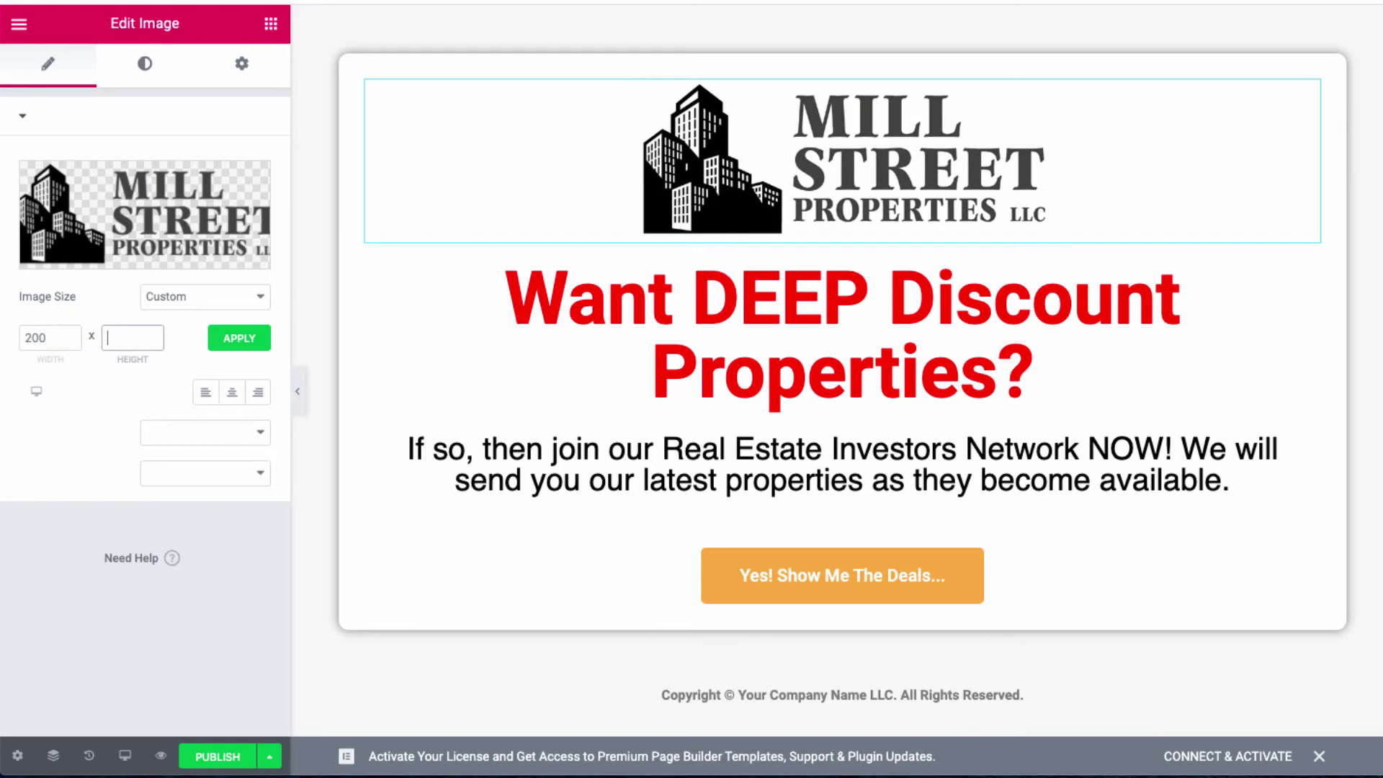
{"action": "type", "text": "100"}
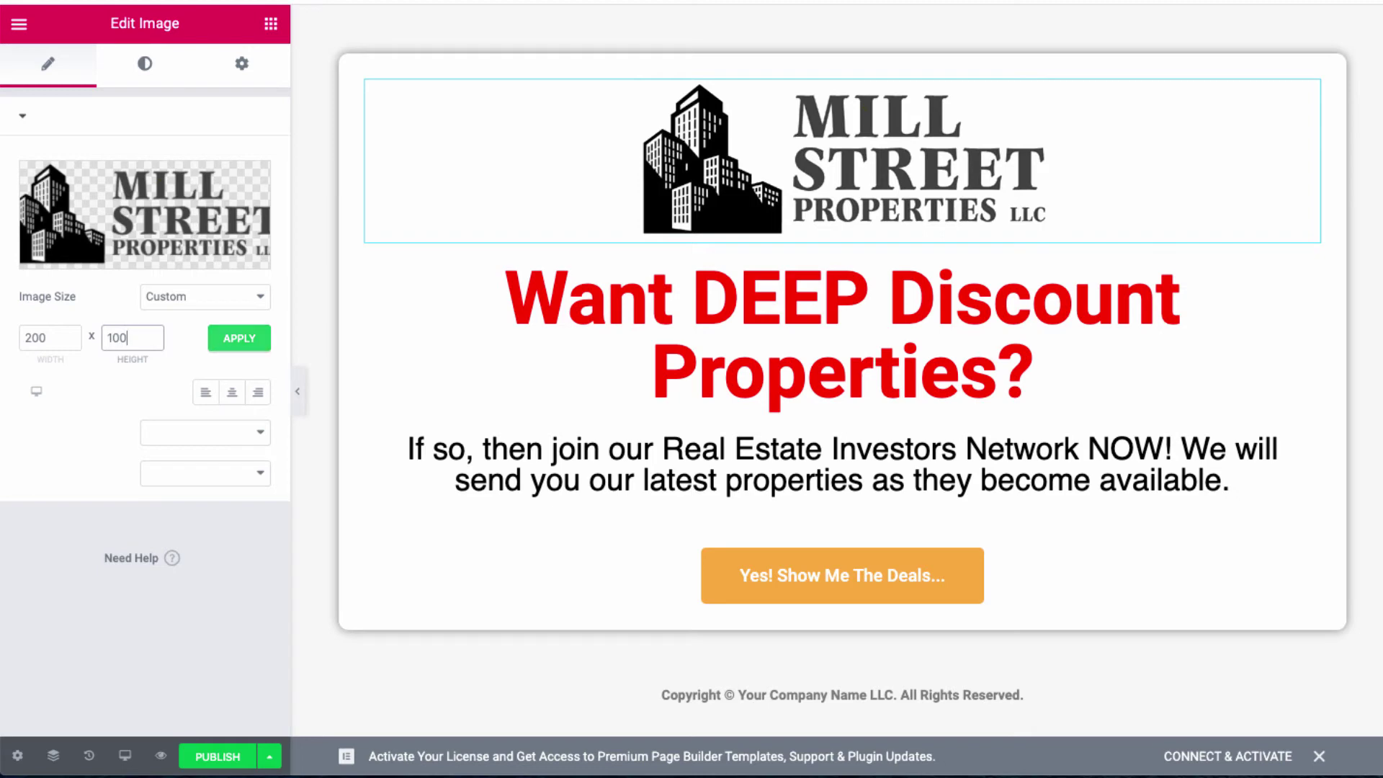
{"action": "left_click", "coordinate": [239, 338]}
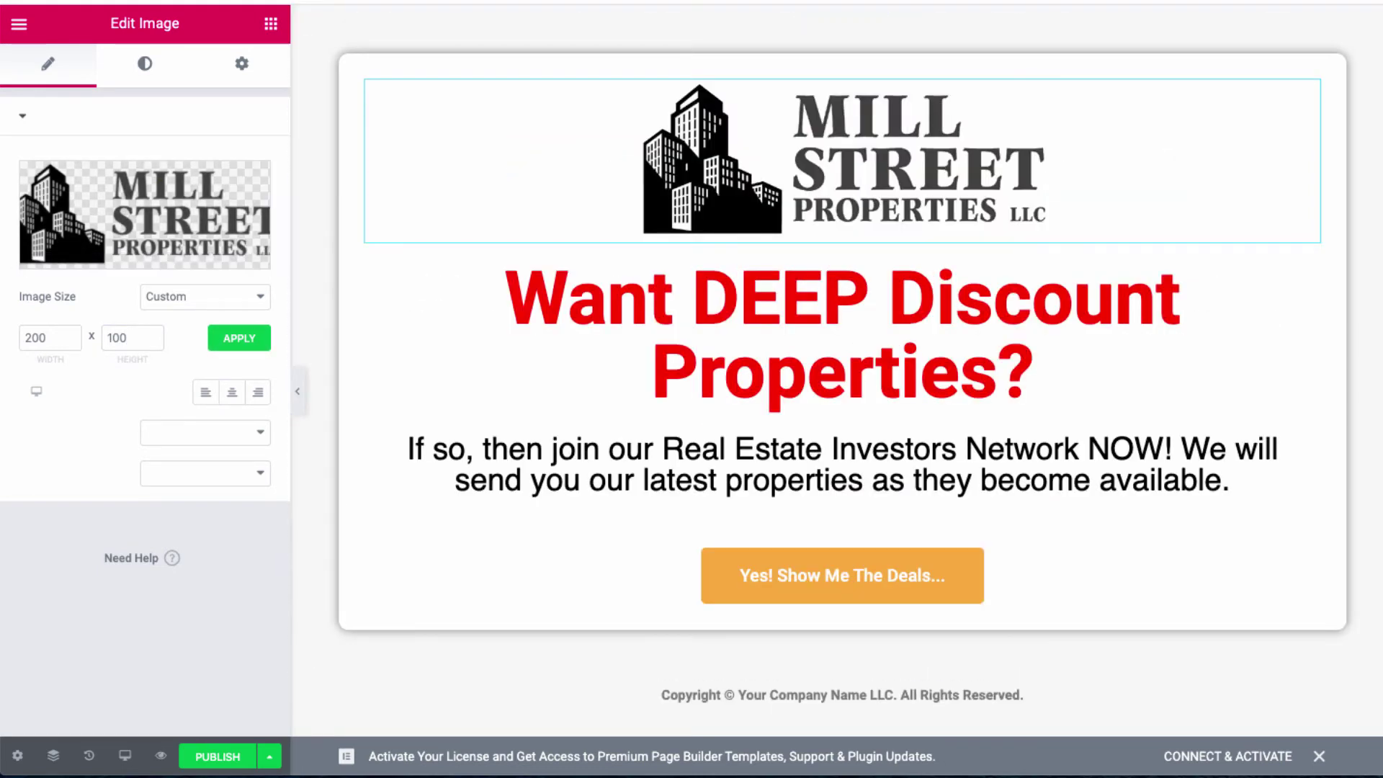
- Try the Thumbnail image size on the logo and look at the logo file's details in the media library
{"action": "left_click", "coordinate": [206, 296]}
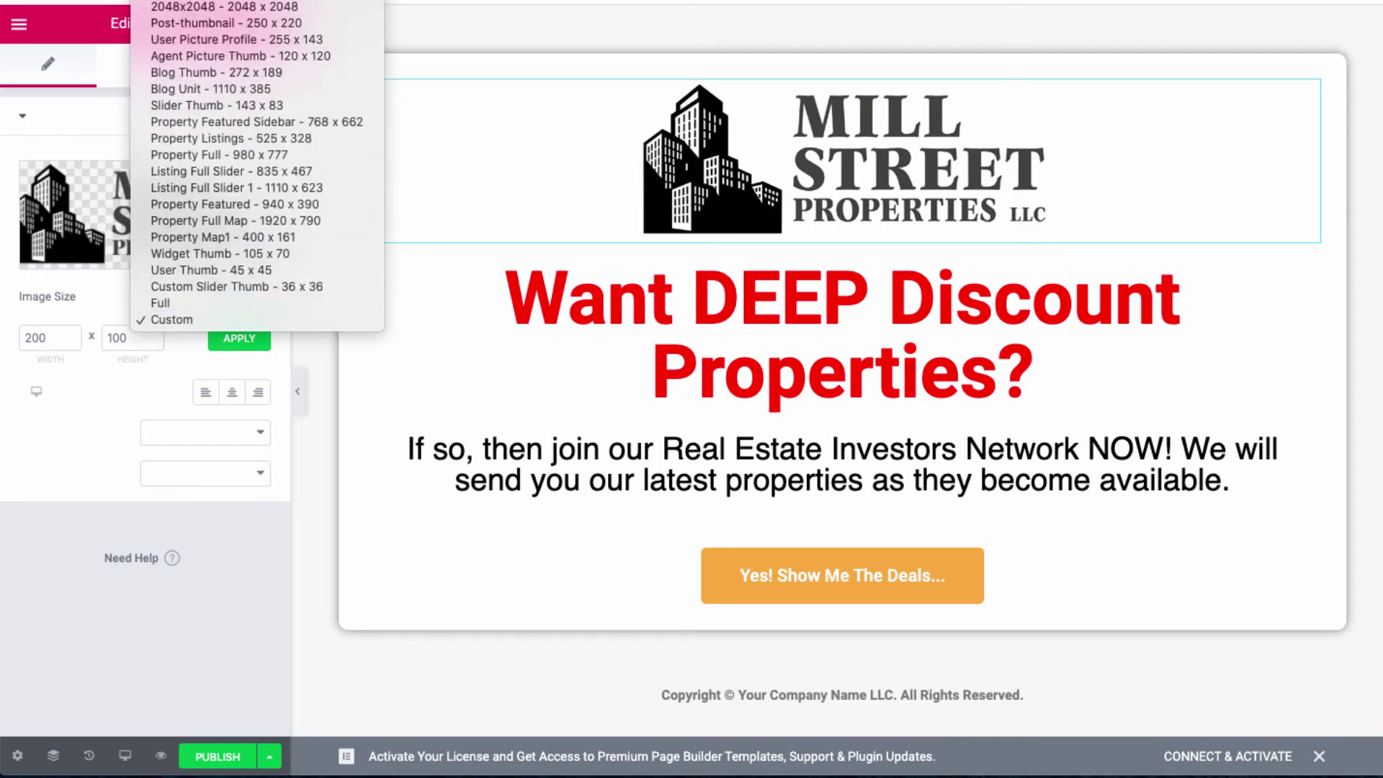
{"action": "left_click", "coordinate": [205, 2]}
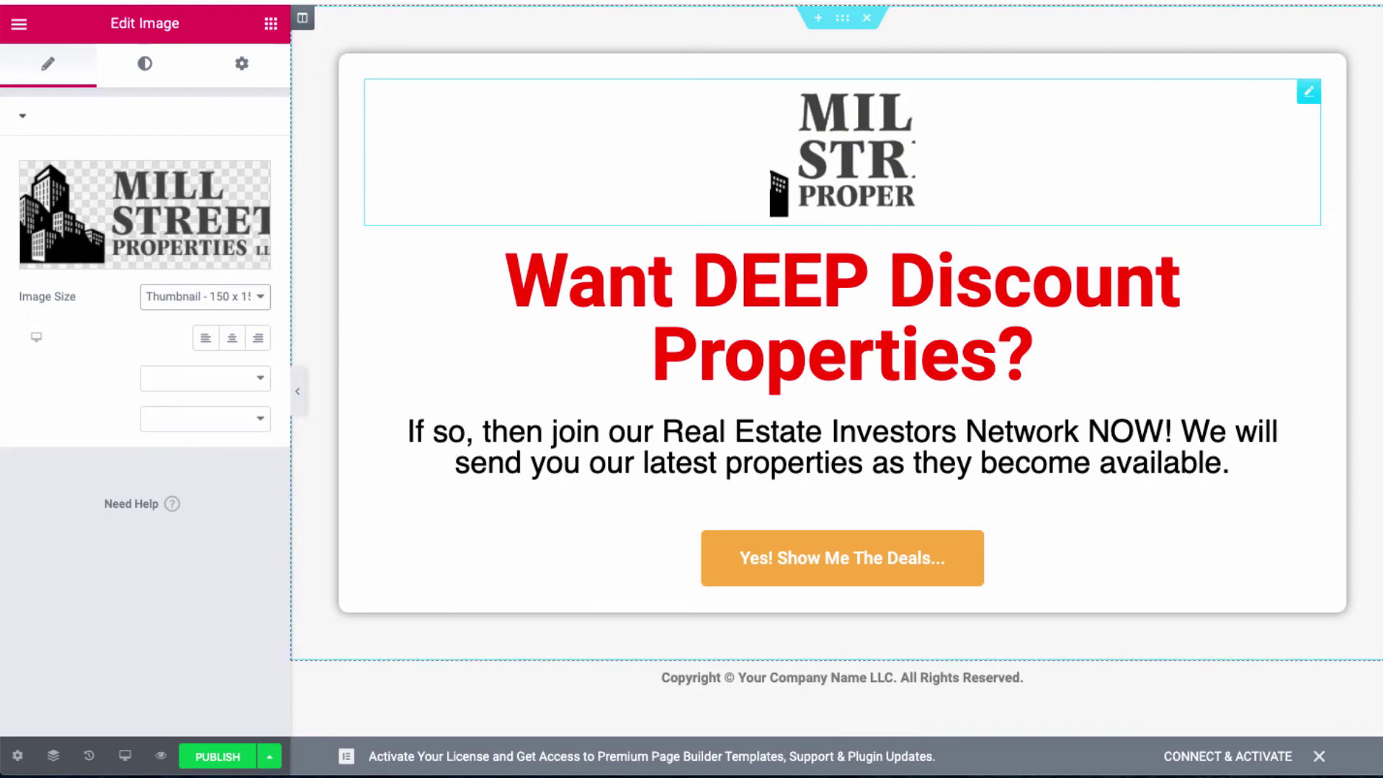
{"action": "left_click", "coordinate": [216, 255]}
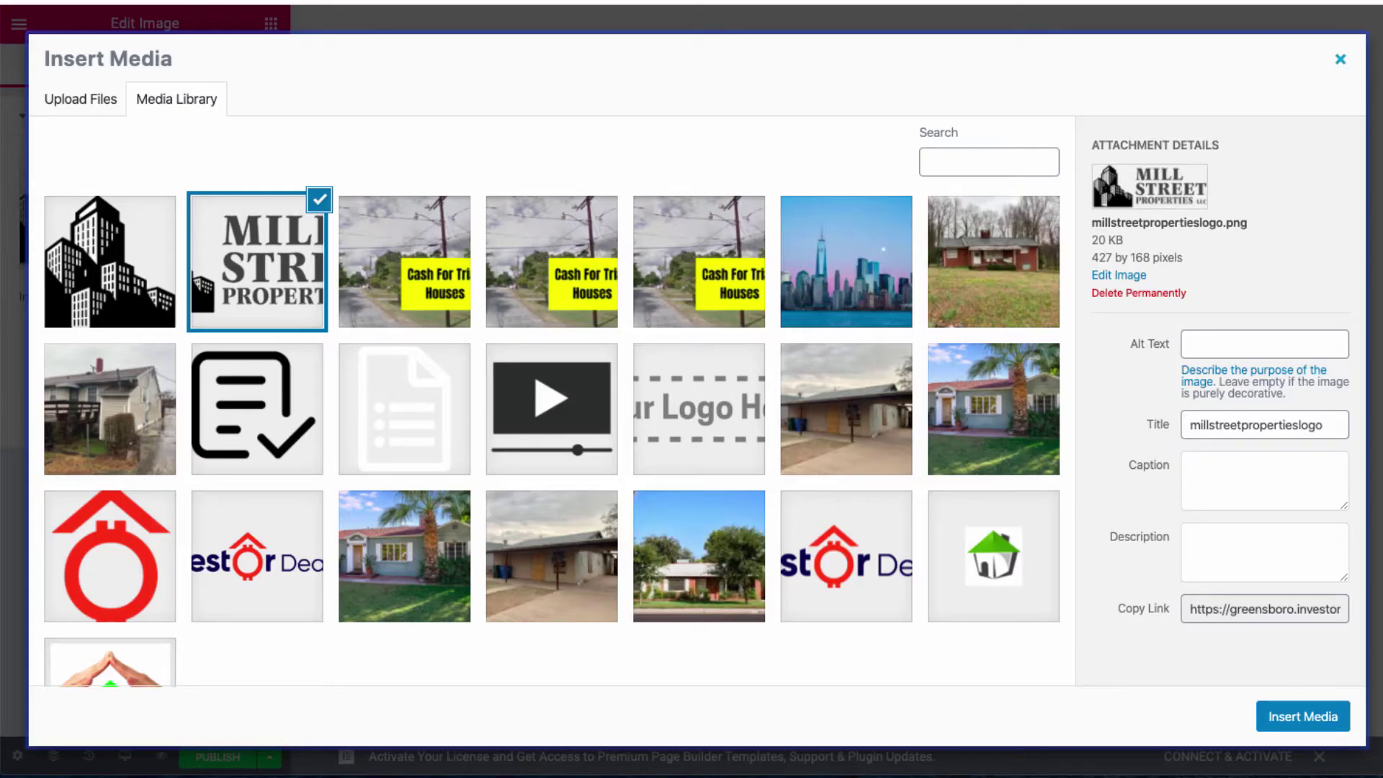
{"action": "left_click", "coordinate": [1340, 59]}
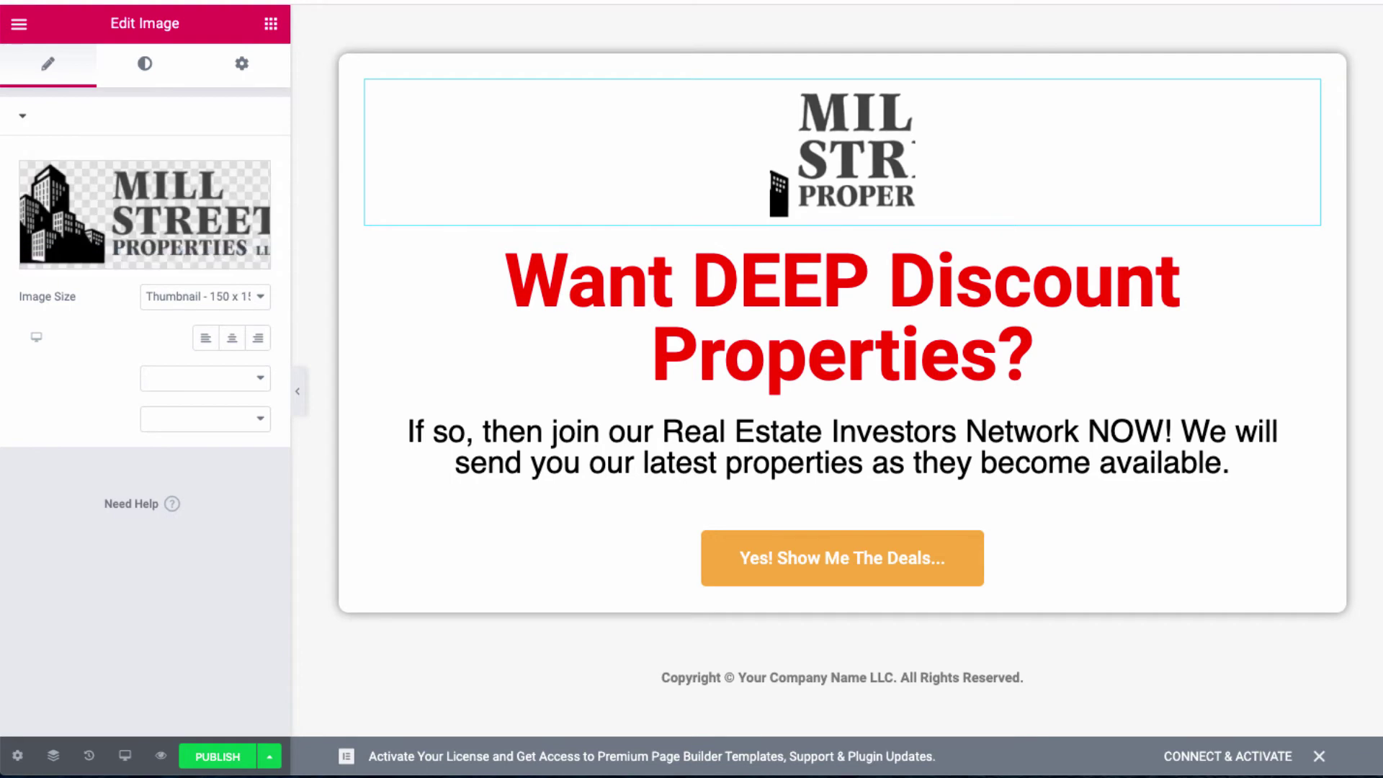
- Set the logo's image size to Medium - 300 x 300
{"action": "left_click", "coordinate": [205, 296]}
{"action": "left_click", "coordinate": [207, 312]}
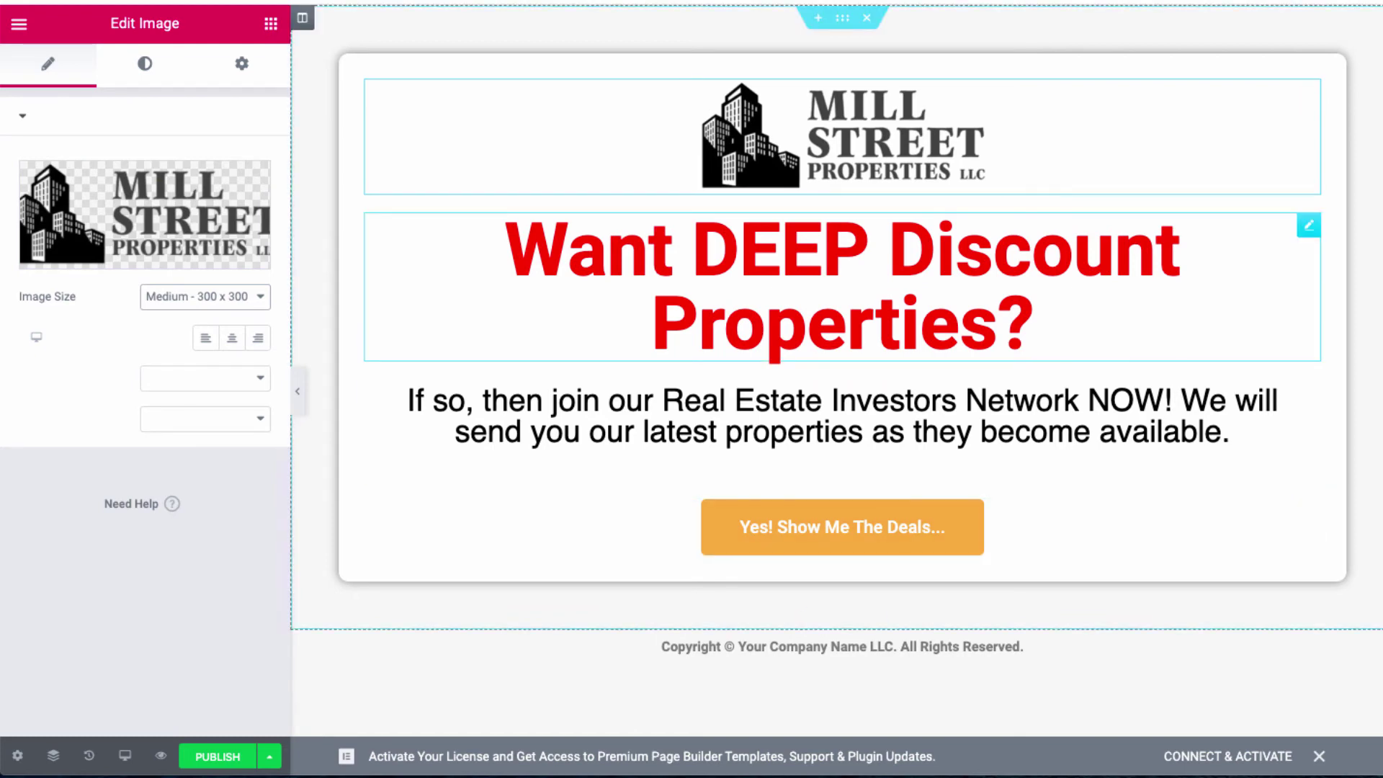
- Try preset text colors on the "Want DEEP Discount Properties?" headline and set its color to #cc8800
{"action": "left_click_drag", "start_coordinate": [506, 252], "coordinate": [1035, 324]}
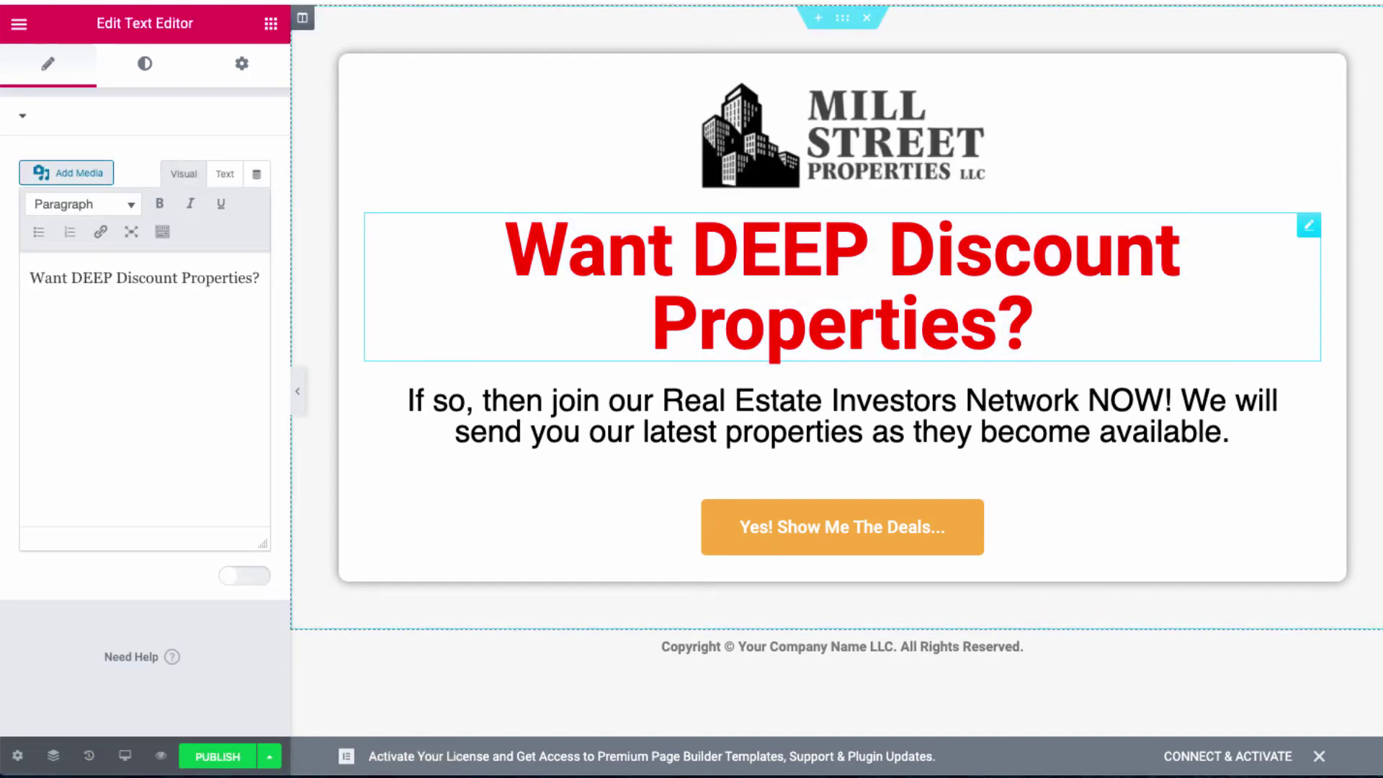
{"action": "left_click", "coordinate": [568, 250]}
{"action": "left_click", "coordinate": [506, 251]}
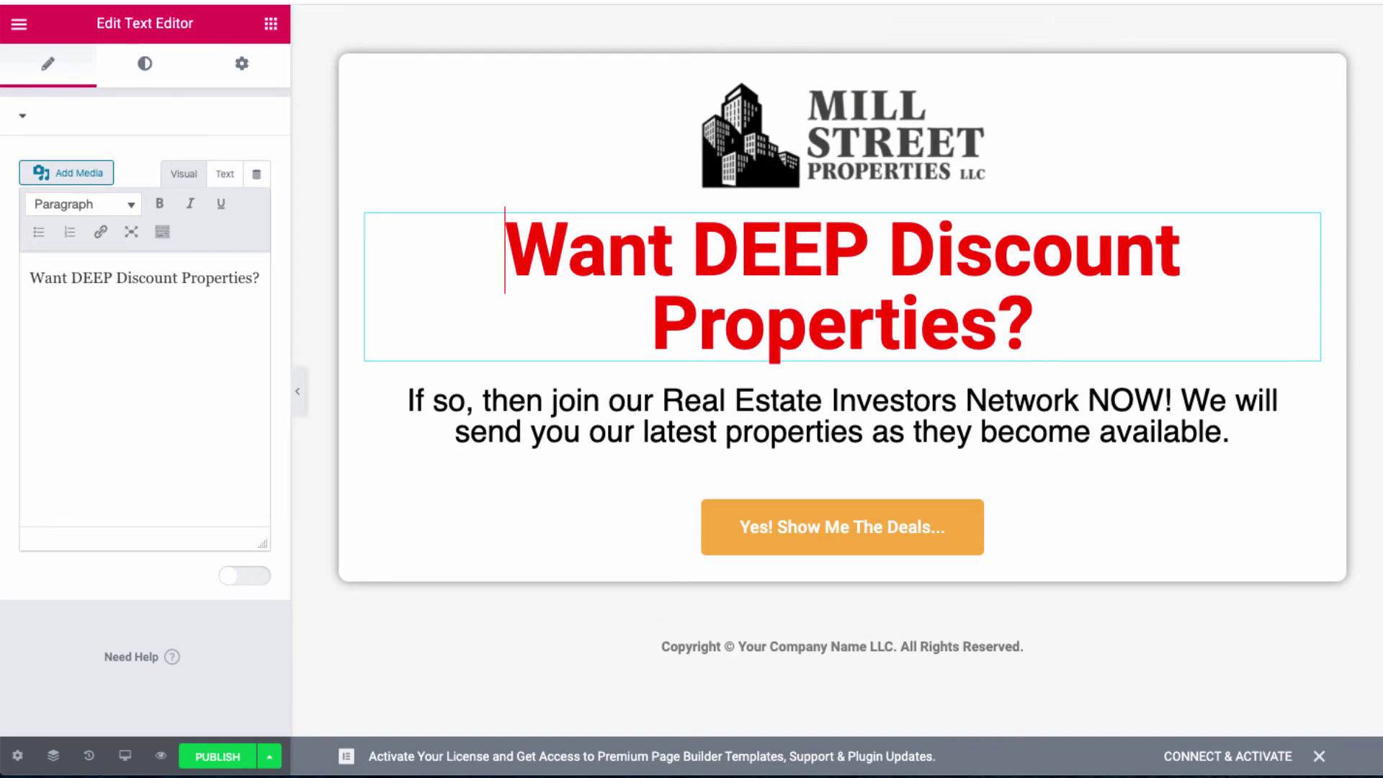
{"action": "left_click", "coordinate": [145, 65]}
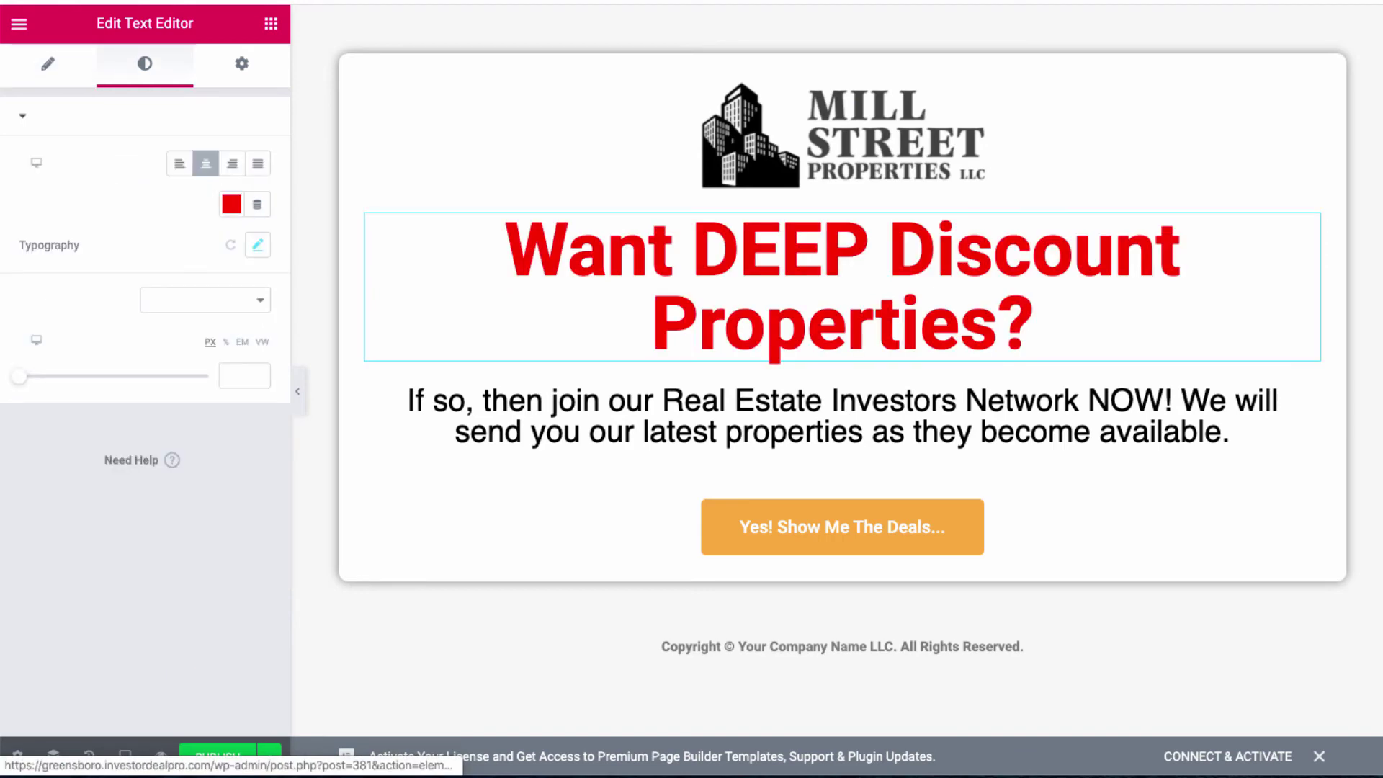
{"action": "left_click", "coordinate": [231, 204]}
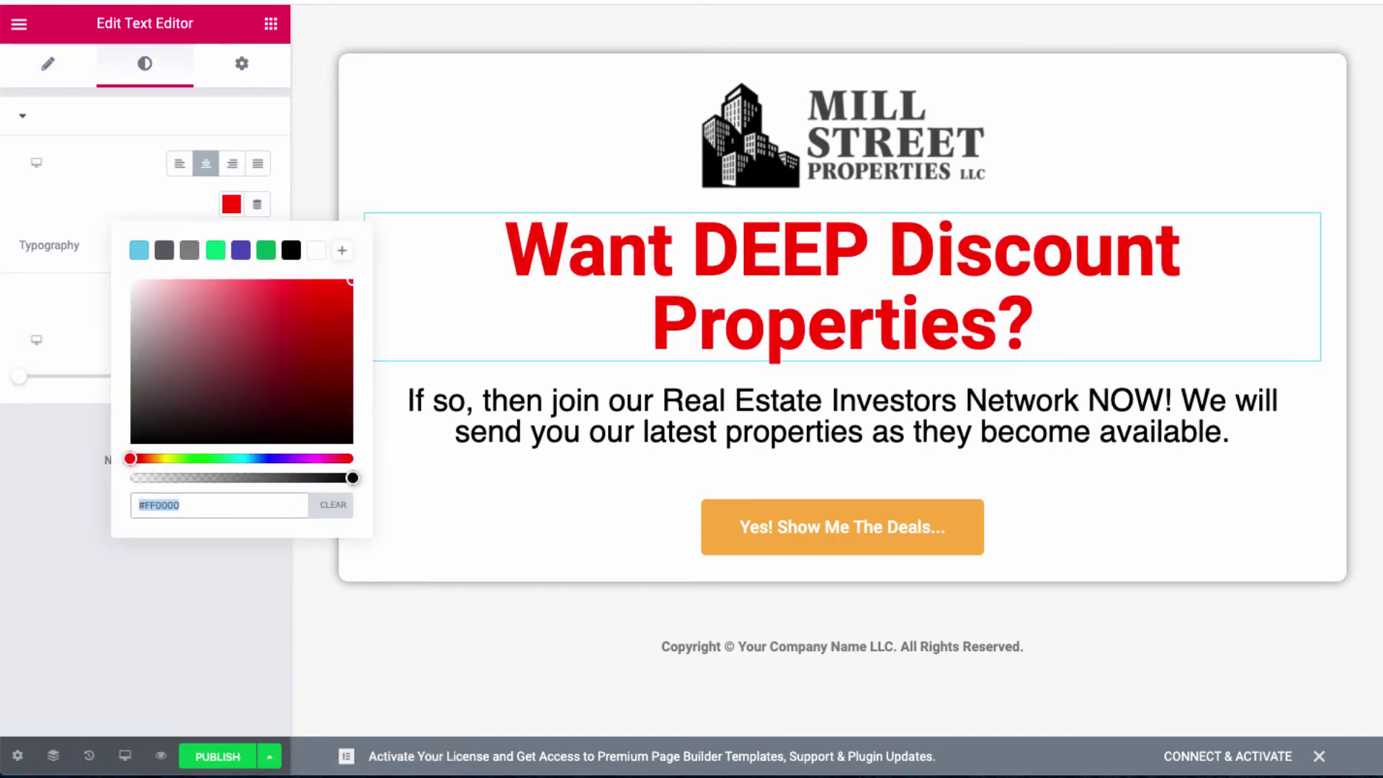
{"action": "left_click", "coordinate": [165, 250]}
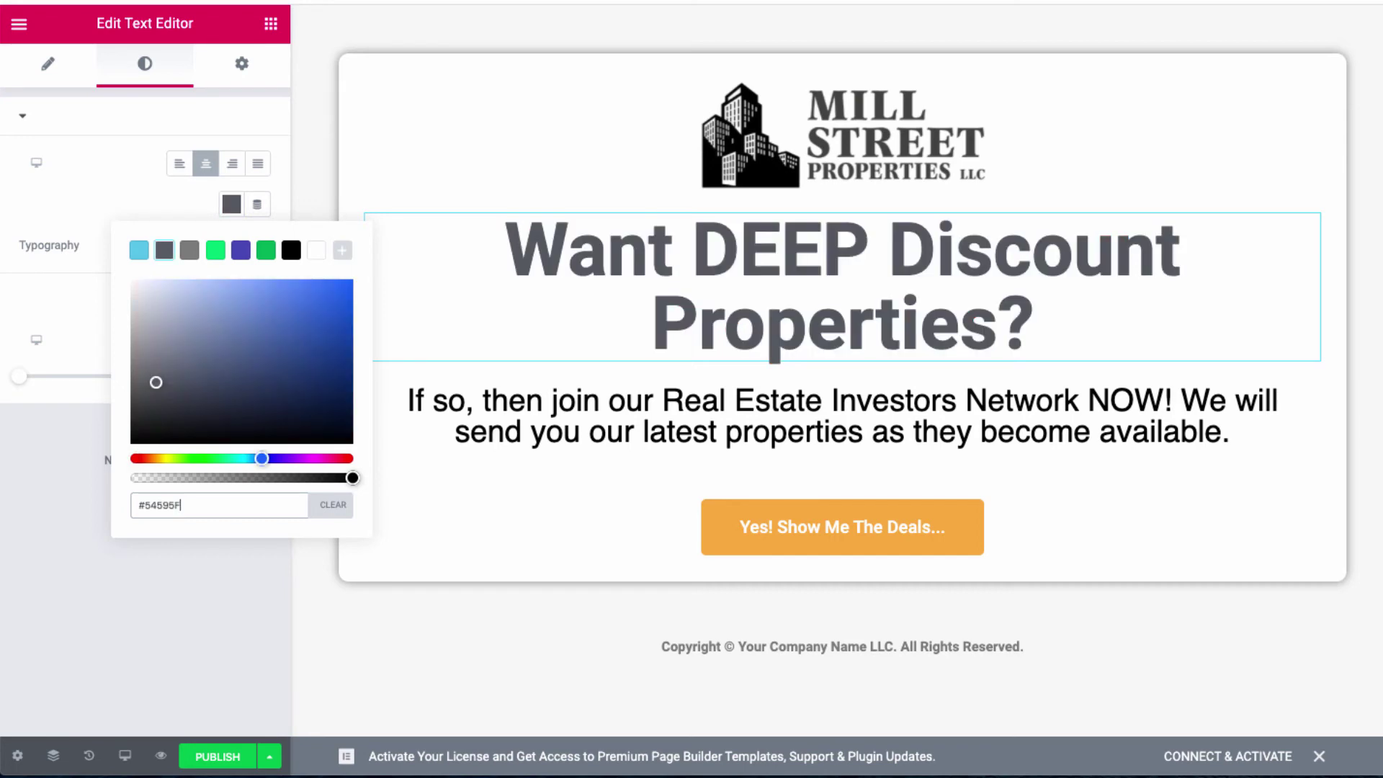
{"action": "left_click", "coordinate": [216, 250]}
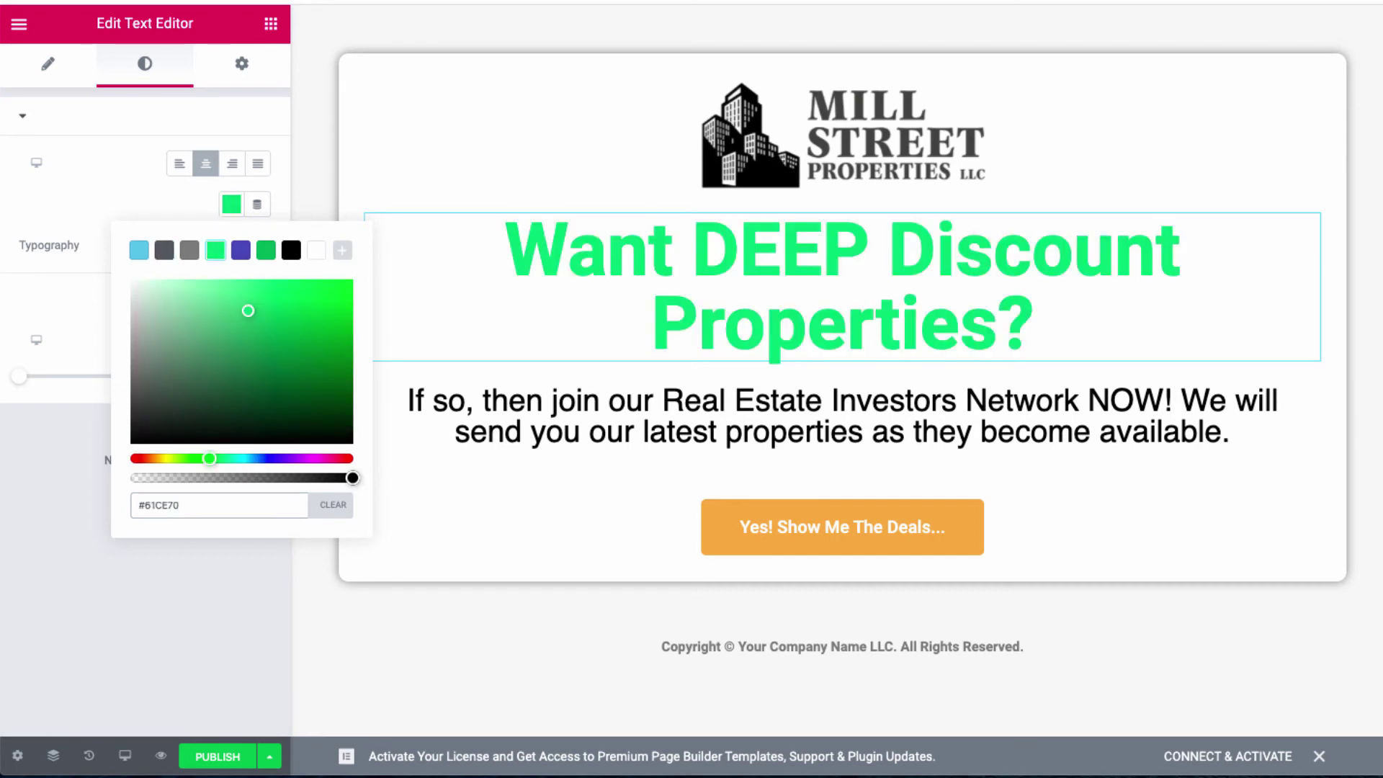
{"action": "key", "text": "BackSpace"}
{"action": "key", "text": "BackSpace"}
{"action": "key", "text": "BackSpace"}
{"action": "key", "text": "BackSpace"}
{"action": "key", "text": "BackSpace"}
{"action": "key", "text": "BackSpace"}
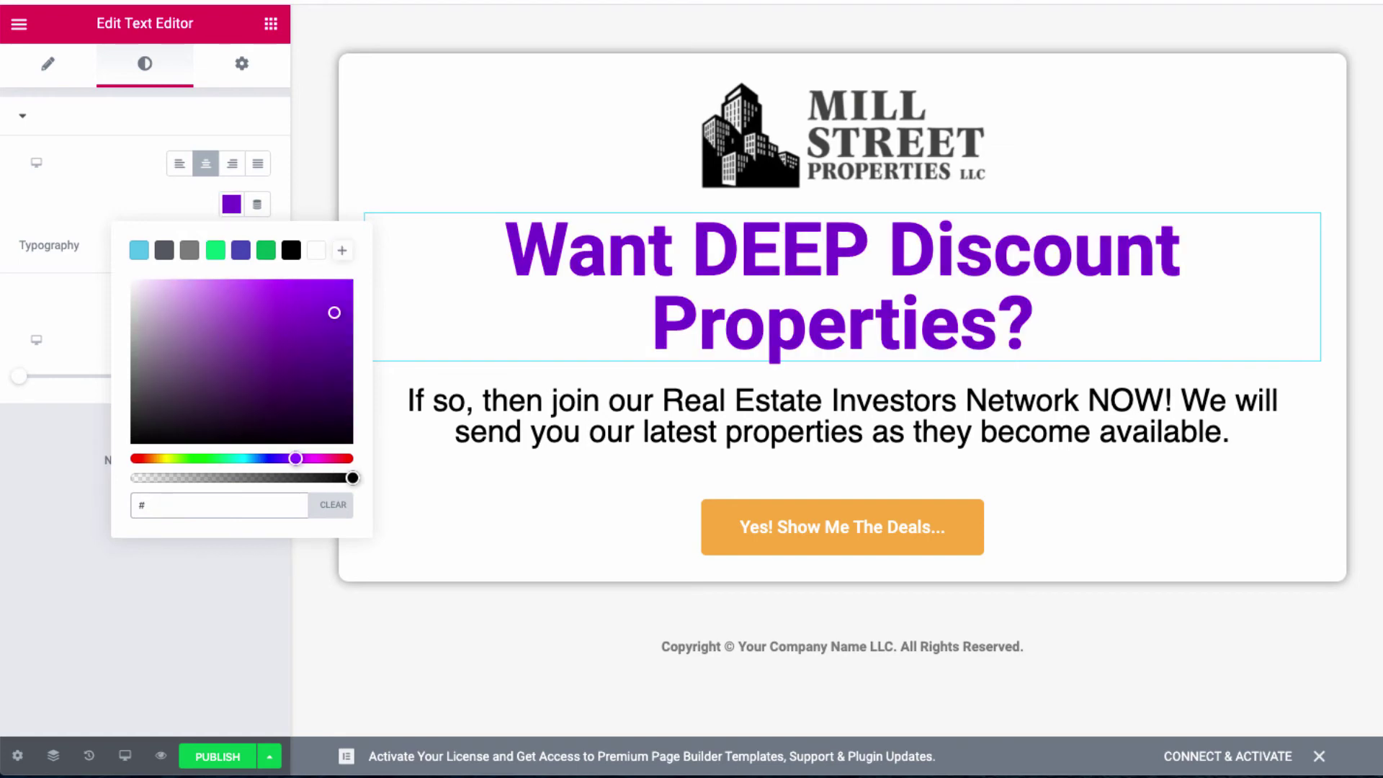
{"action": "type", "text": "cc8800"}
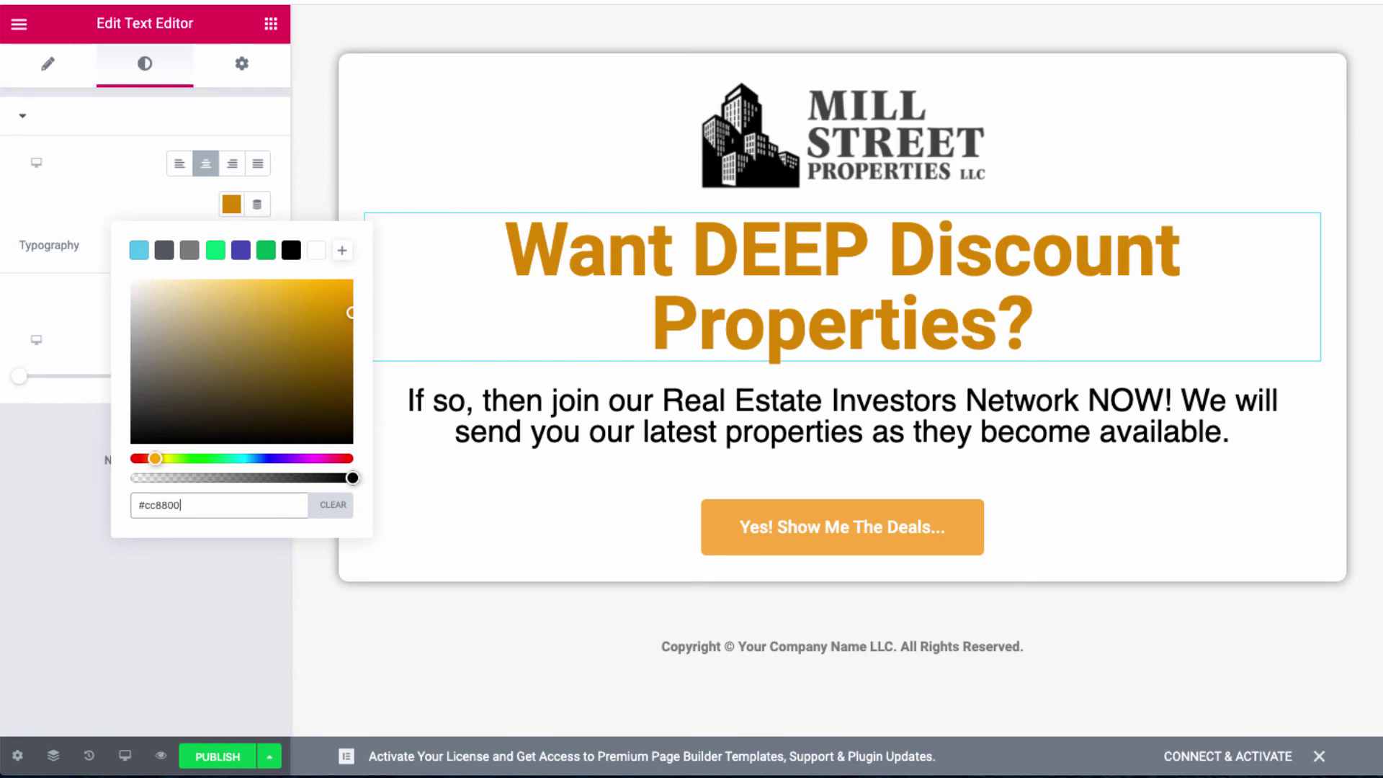
- Examine the label text and link settings of the "Yes! Show Me The Deals..." button
{"action": "left_click", "coordinate": [842, 527]}
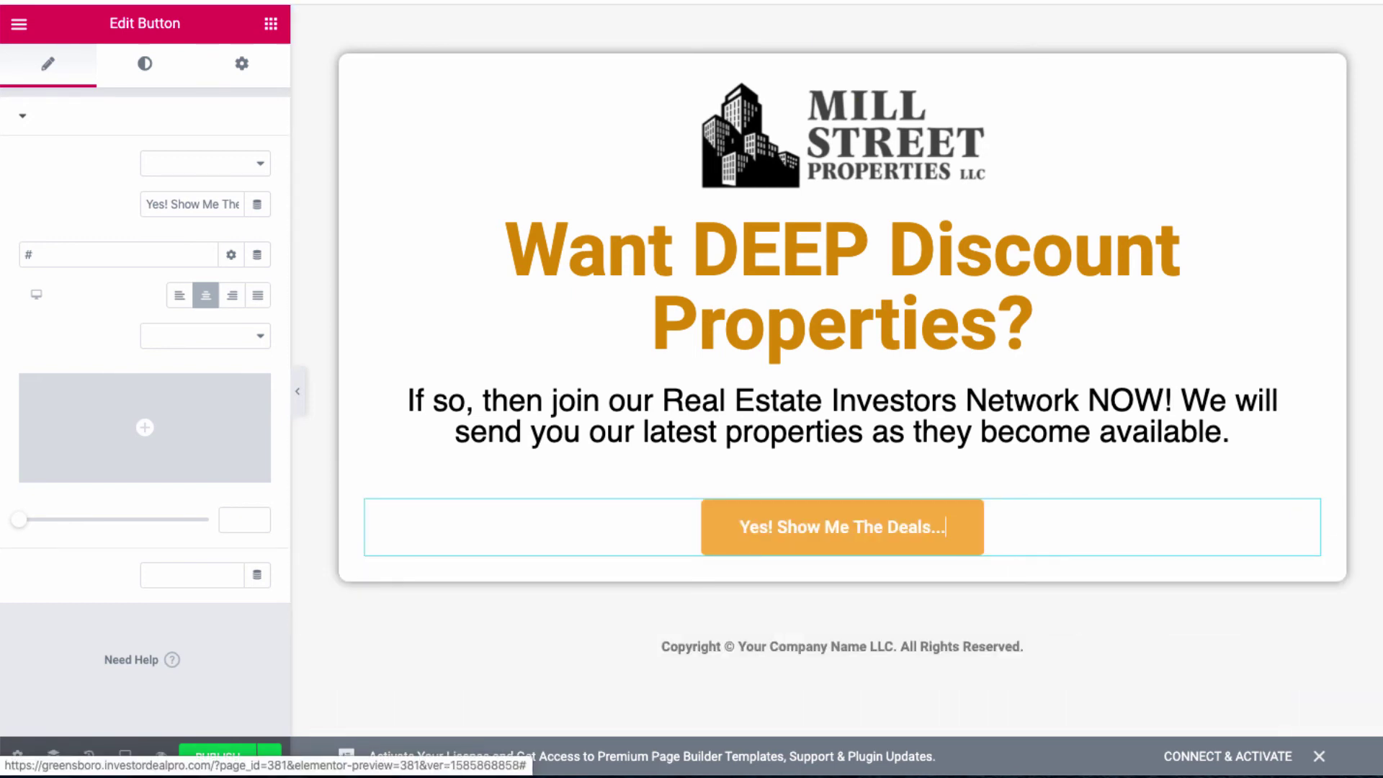
{"action": "left_click_drag", "start_coordinate": [151, 204], "coordinate": [253, 205]}
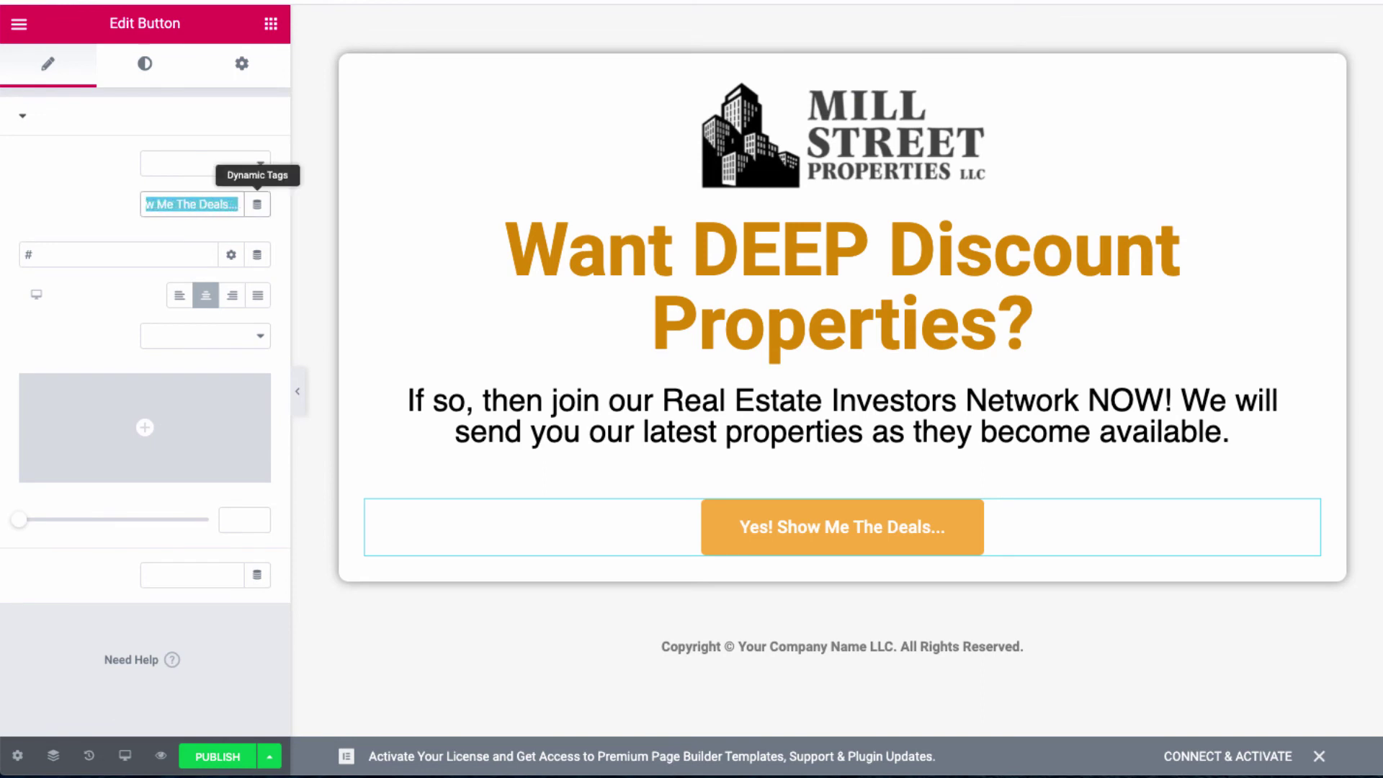
{"action": "left_click", "coordinate": [945, 527]}
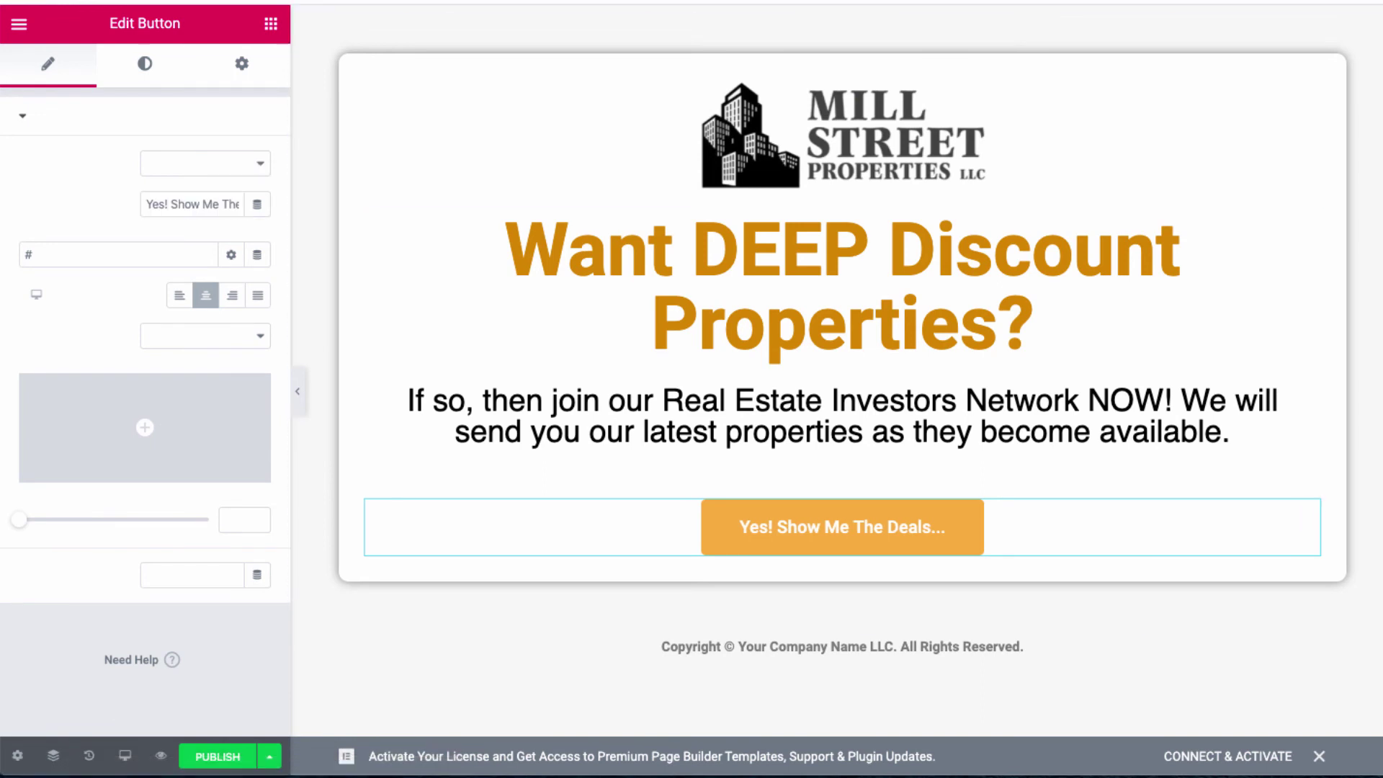
{"action": "left_click_drag", "start_coordinate": [156, 204], "coordinate": [227, 206]}
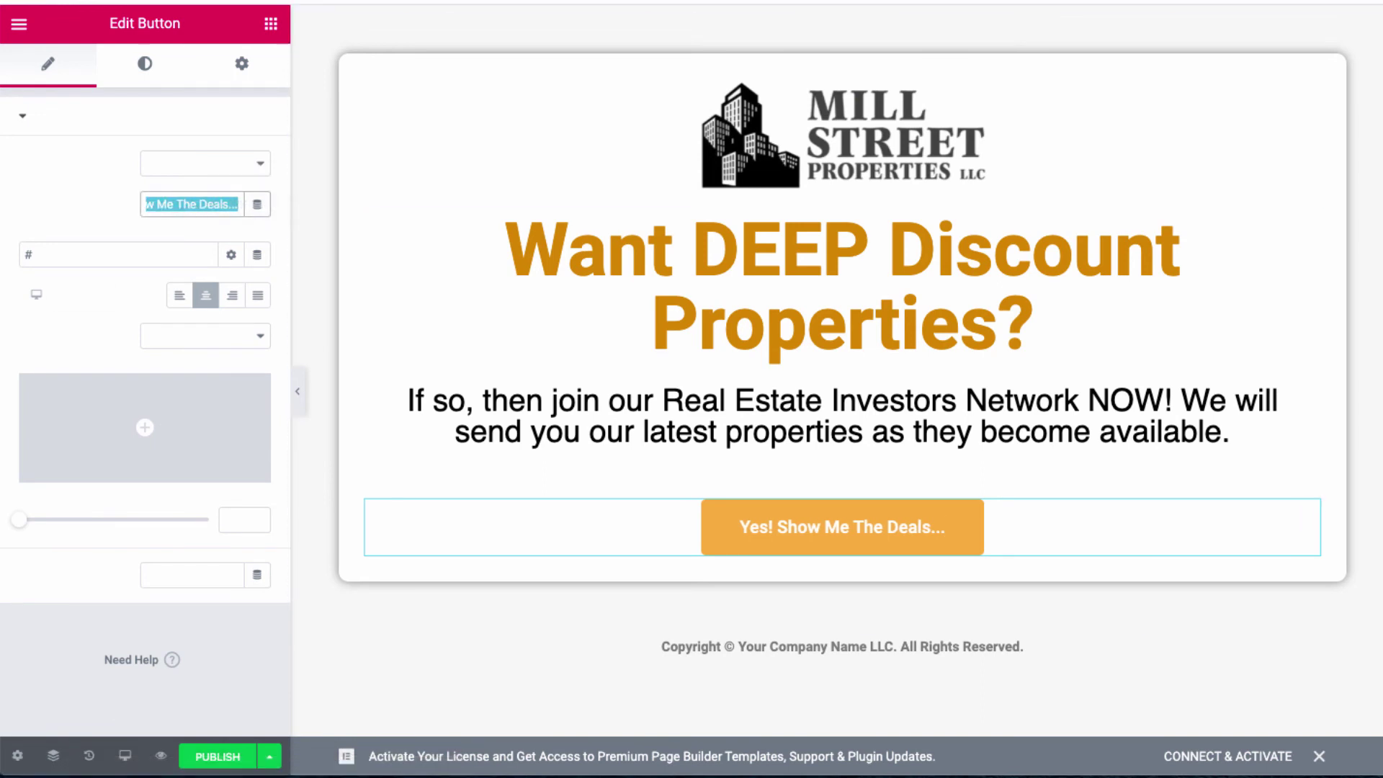
{"action": "left_click", "coordinate": [108, 255]}
{"action": "key", "text": "super+a"}
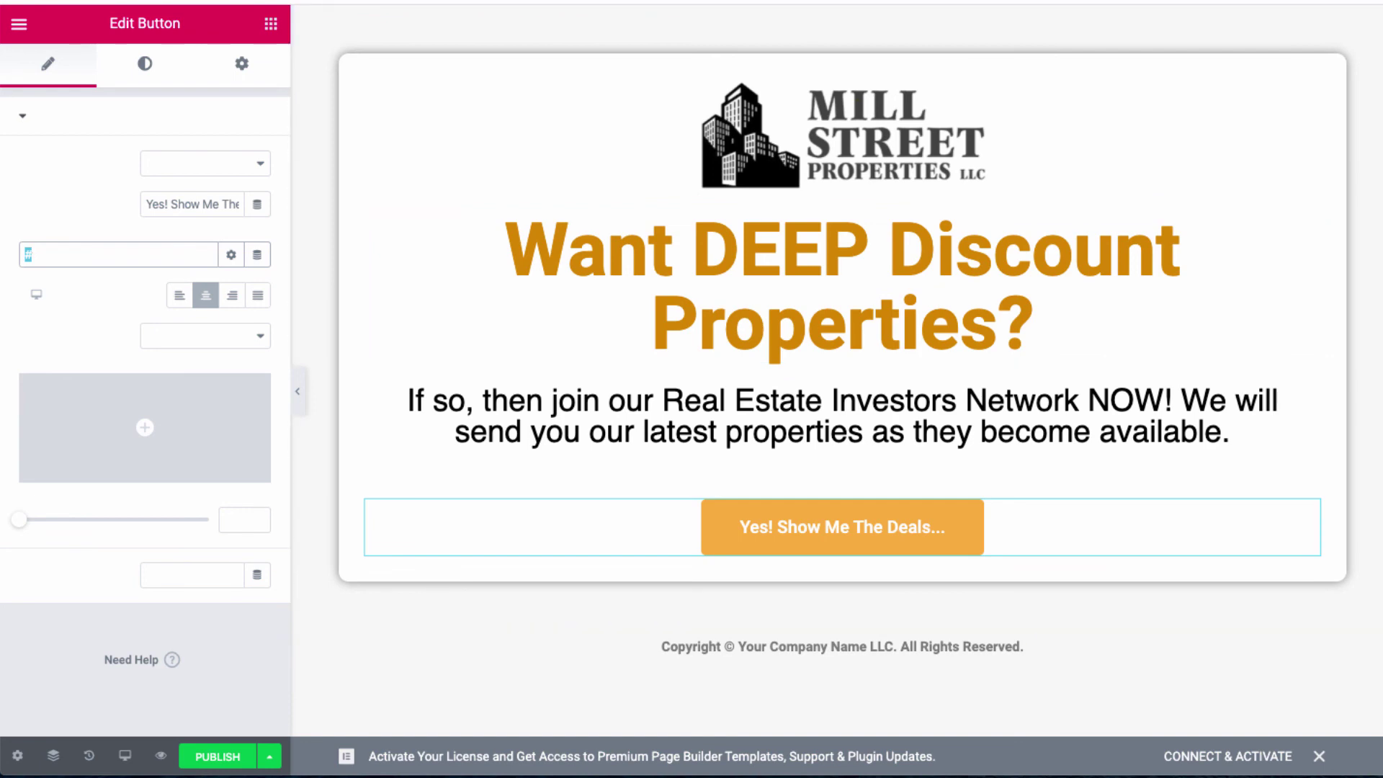
- Search the widgets for "short" and place a Shortcode widget directly above the "Yes! Show Me The Deals..." button, ready for its code
{"action": "left_click", "coordinate": [271, 23]}
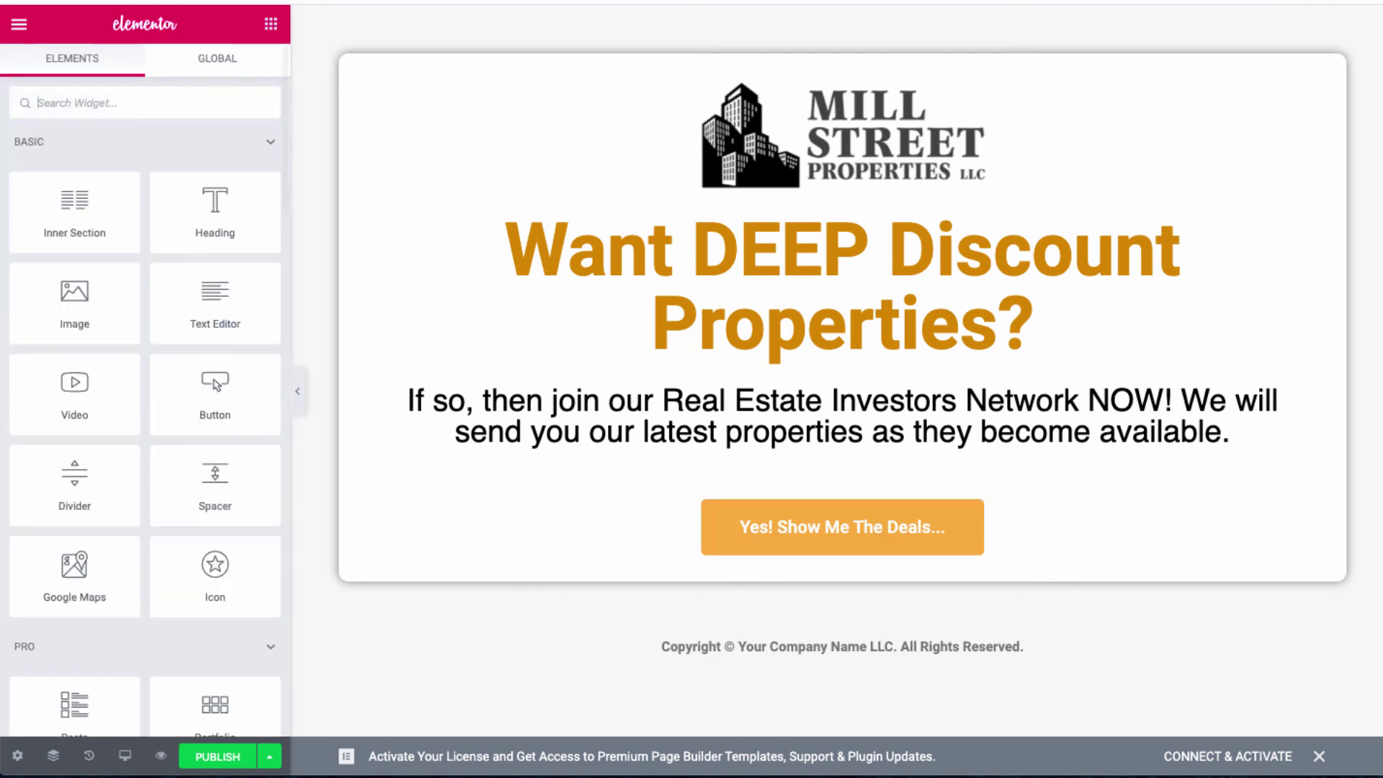
{"action": "type", "text": "short"}
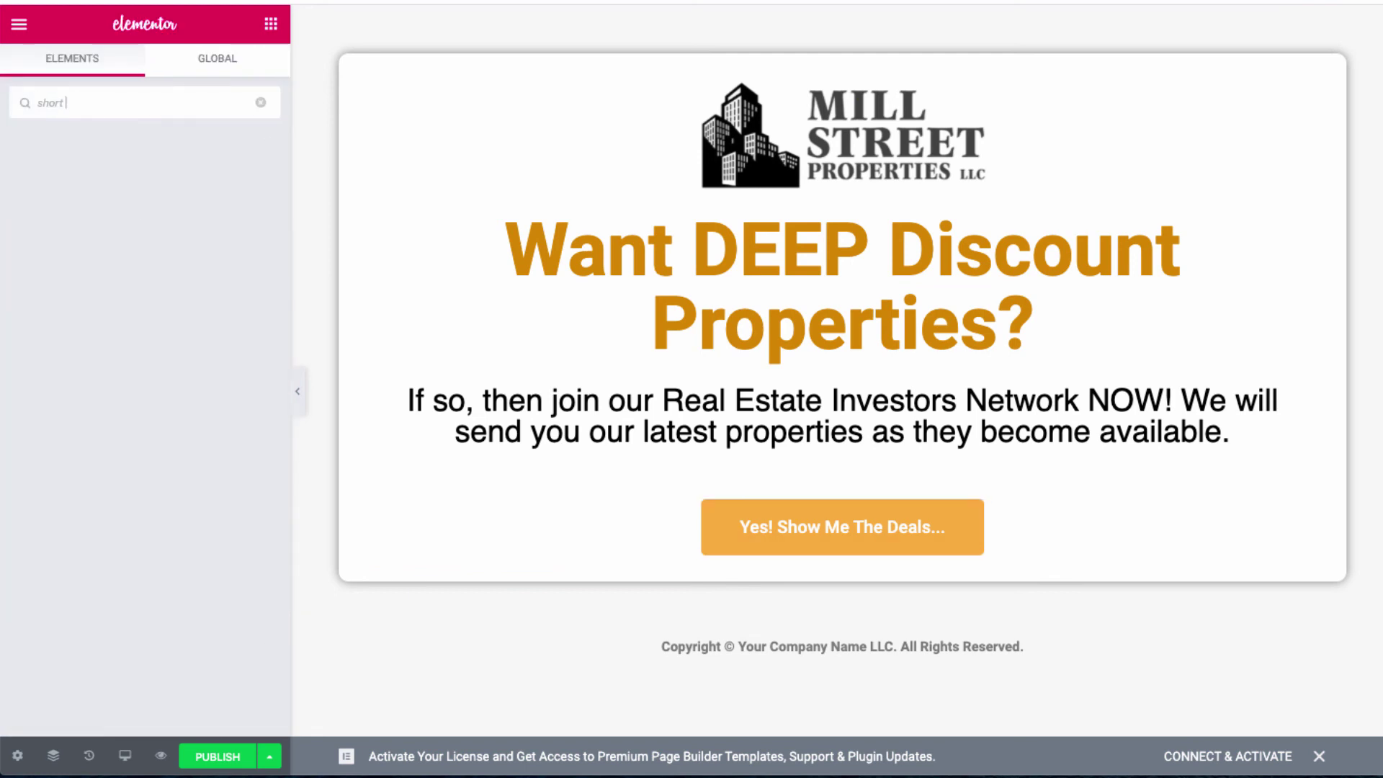
{"action": "left_click_drag", "start_coordinate": [93, 176], "coordinate": [820, 484]}
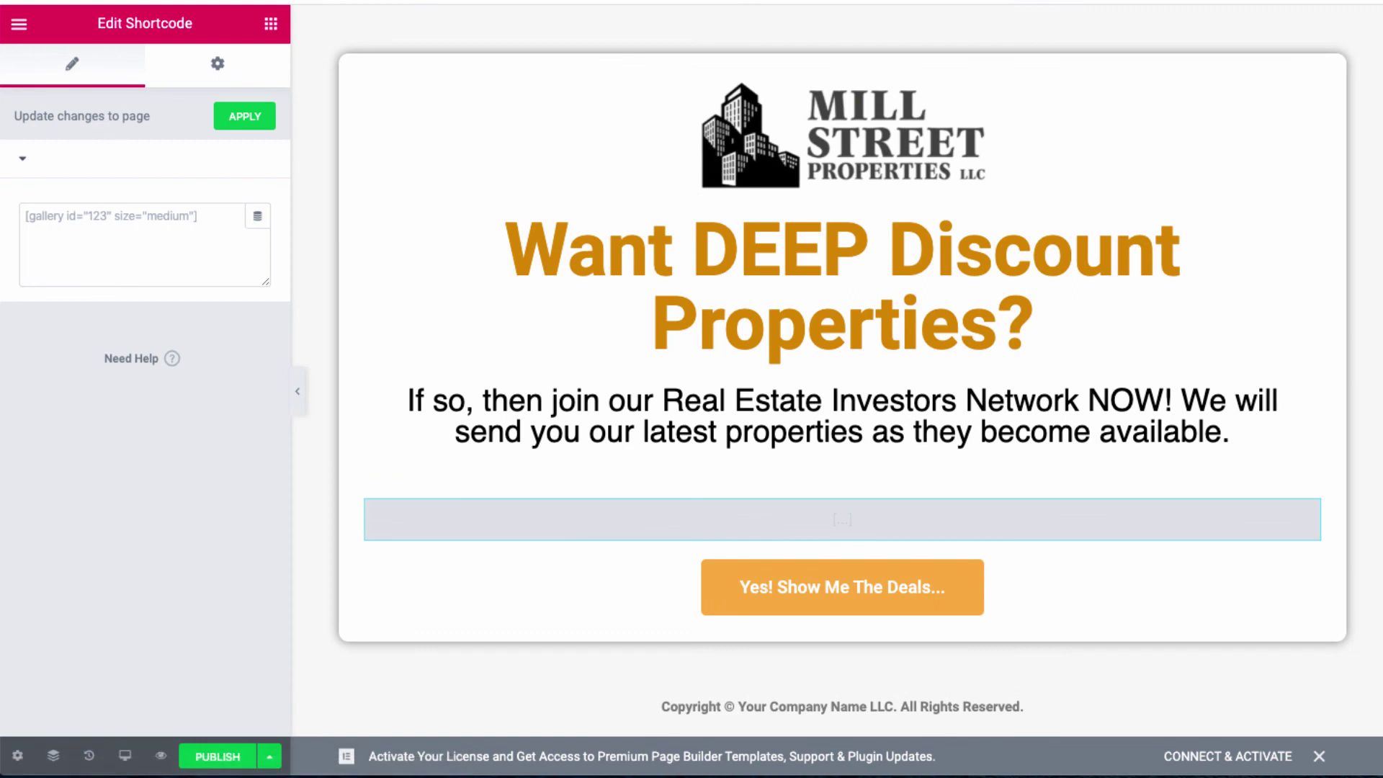
{"action": "left_click", "coordinate": [136, 241]}
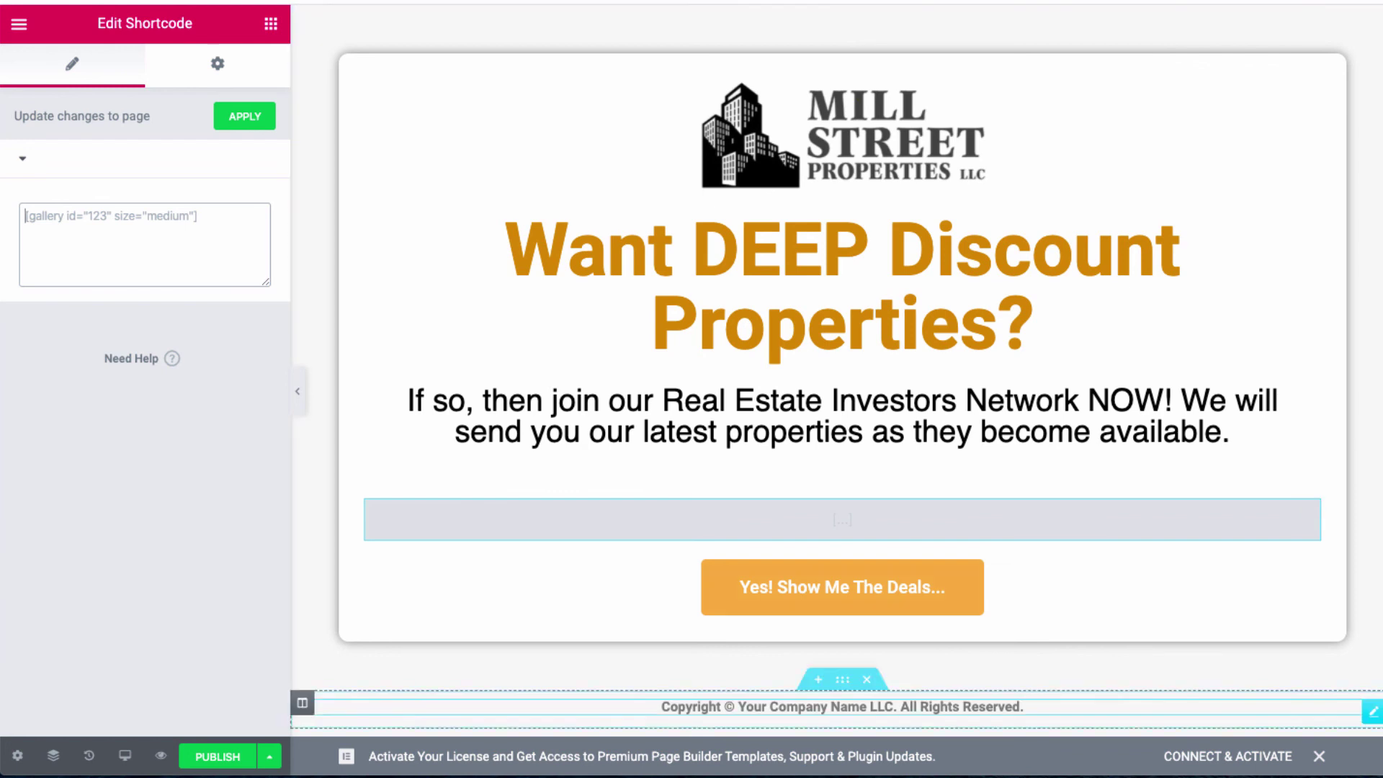
- Open the footer's copyright text block for editing
{"action": "left_click_drag", "start_coordinate": [737, 706], "coordinate": [894, 707]}
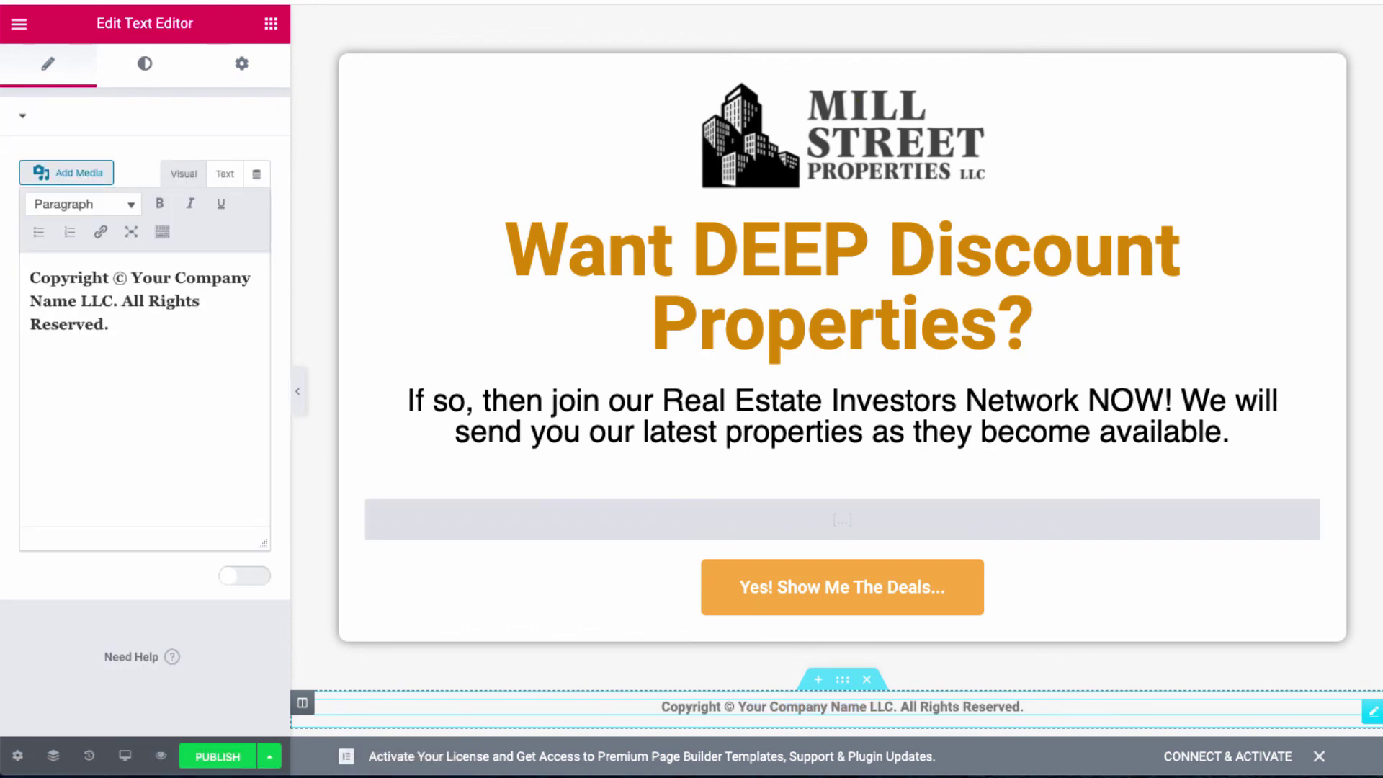